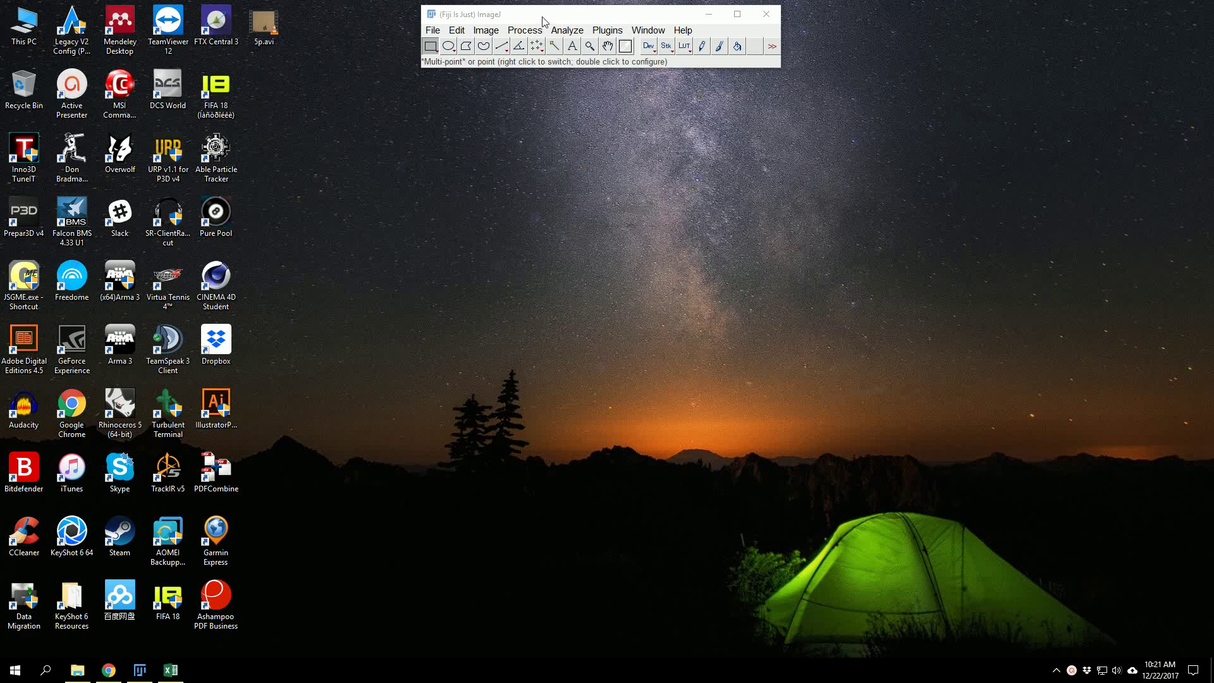
# Step: Drop the 5p.avi video from the desktop onto the Fiji window to open it
pyautogui.click(543, 21)
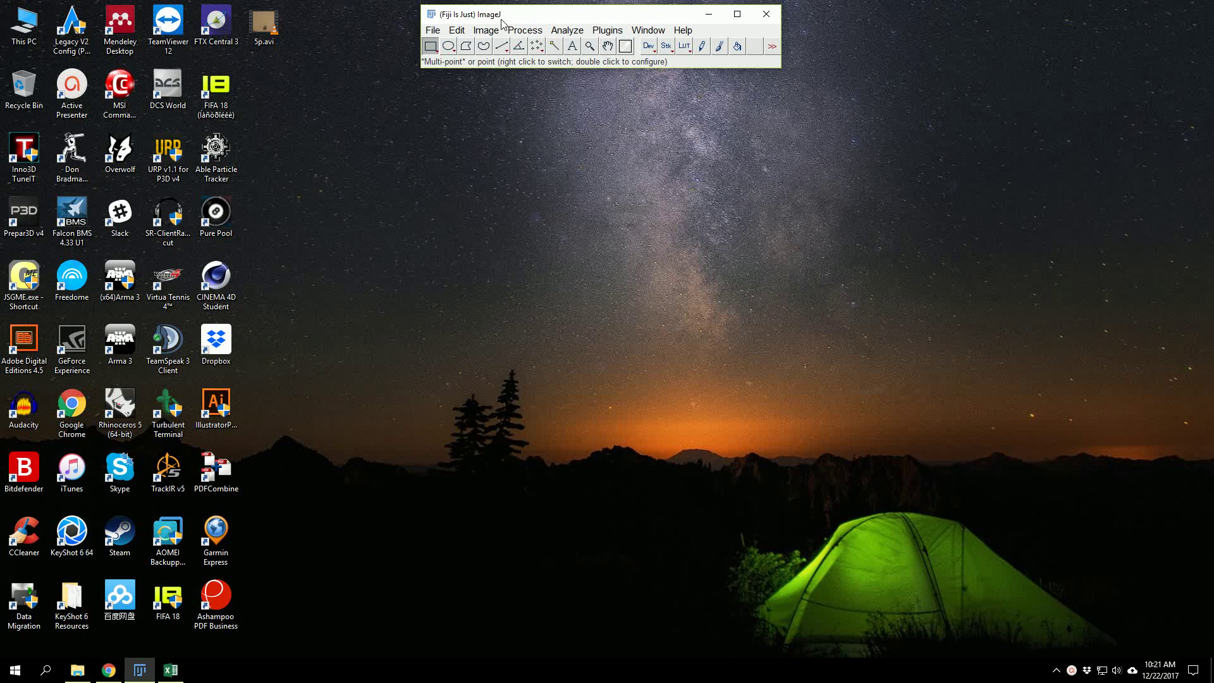
pyautogui.moveTo(265, 26); pyautogui.dragTo(564, 71)
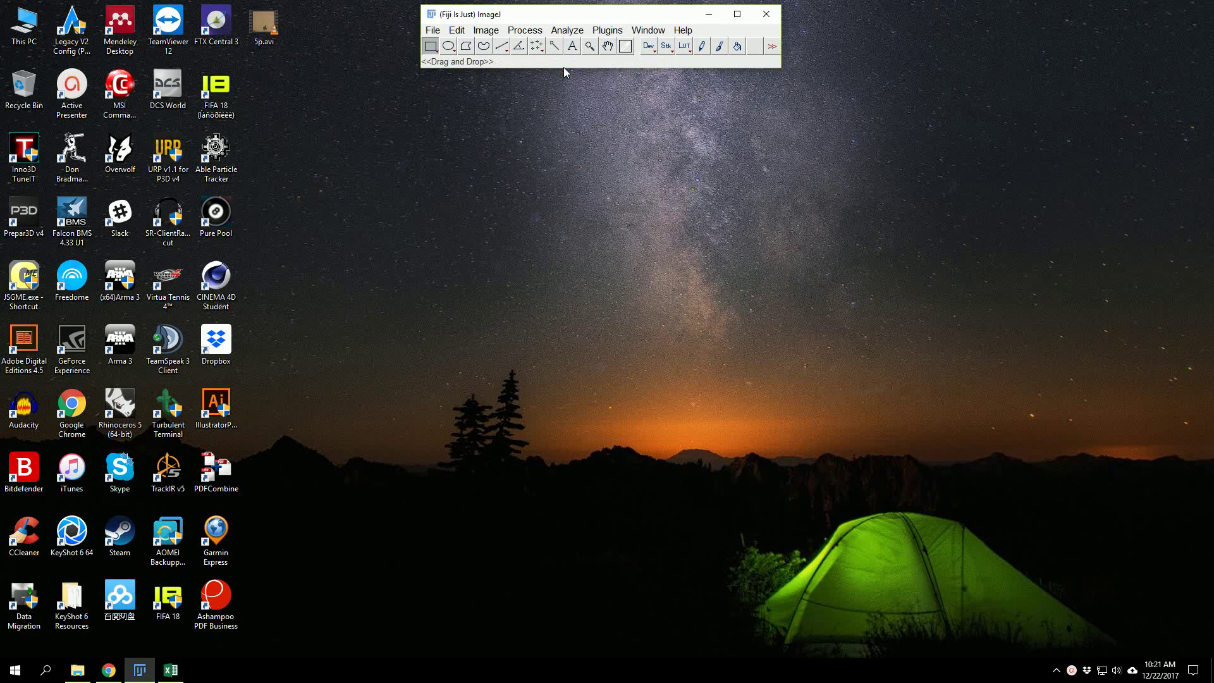
# Step: Import frames 1–42 of 5p.avi as a grayscale stack without a virtual stack
pyautogui.click(577, 206)
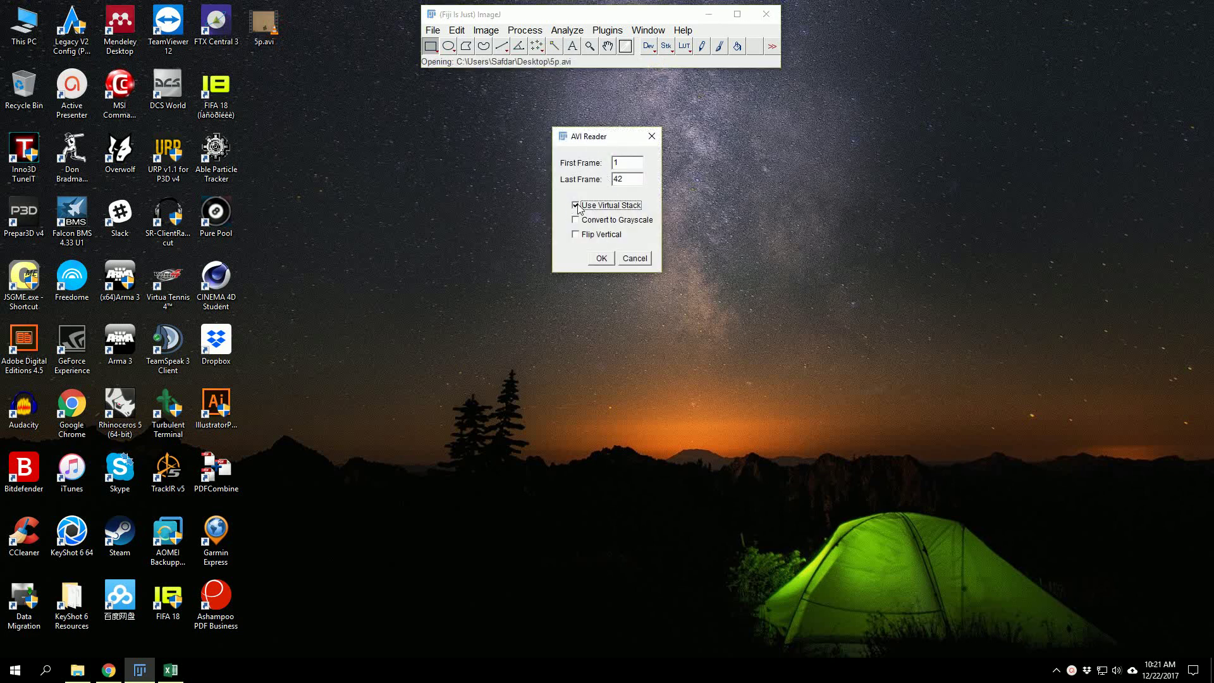
pyautogui.click(575, 220)
pyautogui.click(602, 259)
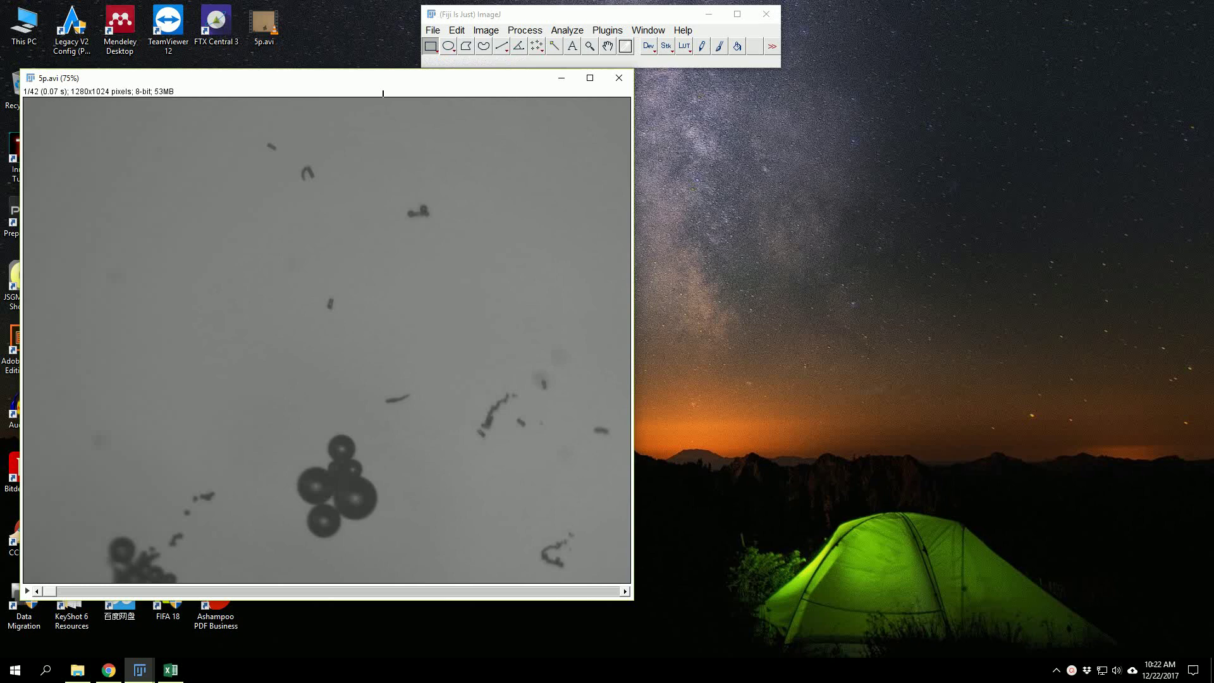
# Step: Move the 5p.avi window to the centre and scrub through its 42 frames
pyautogui.moveTo(366, 87); pyautogui.dragTo(664, 99)
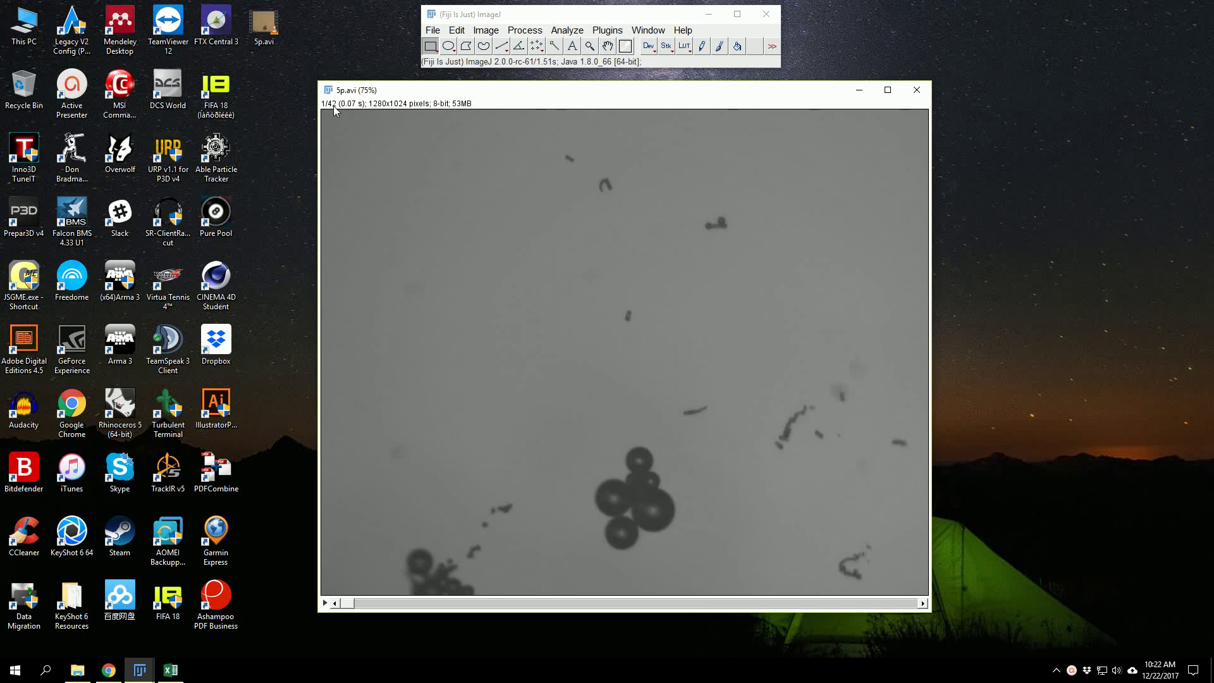
pyautogui.moveTo(349, 604); pyautogui.dragTo(923, 593)
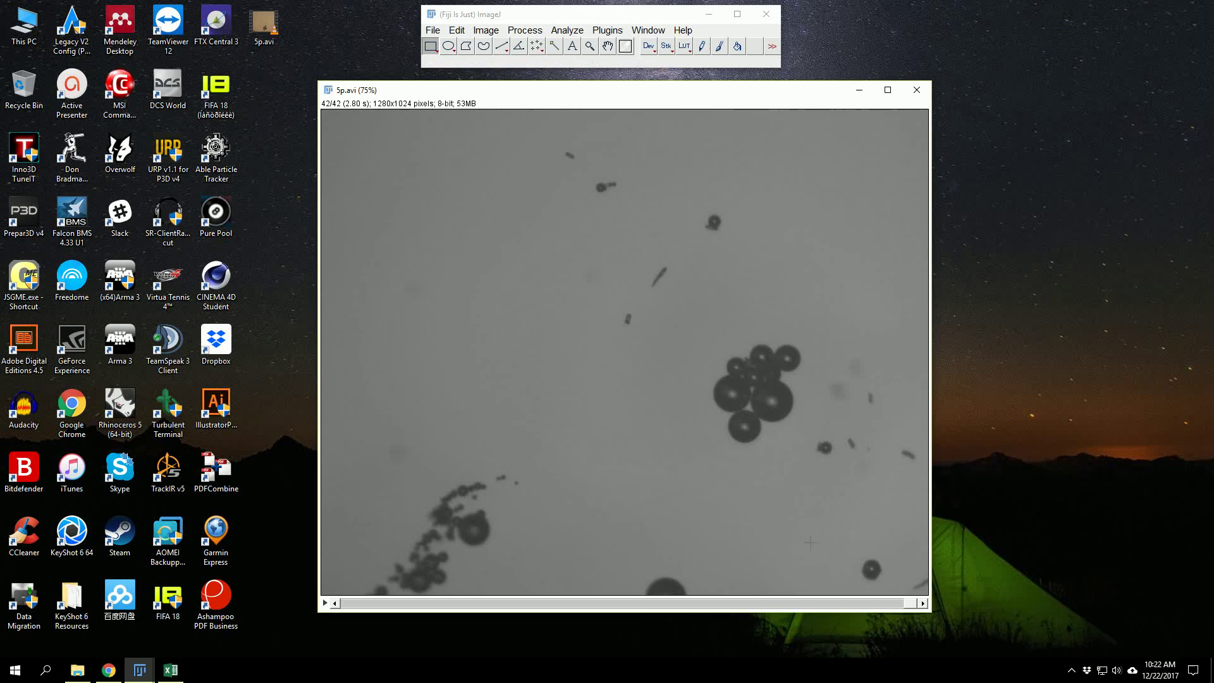
pyautogui.moveTo(911, 602); pyautogui.dragTo(334, 608)
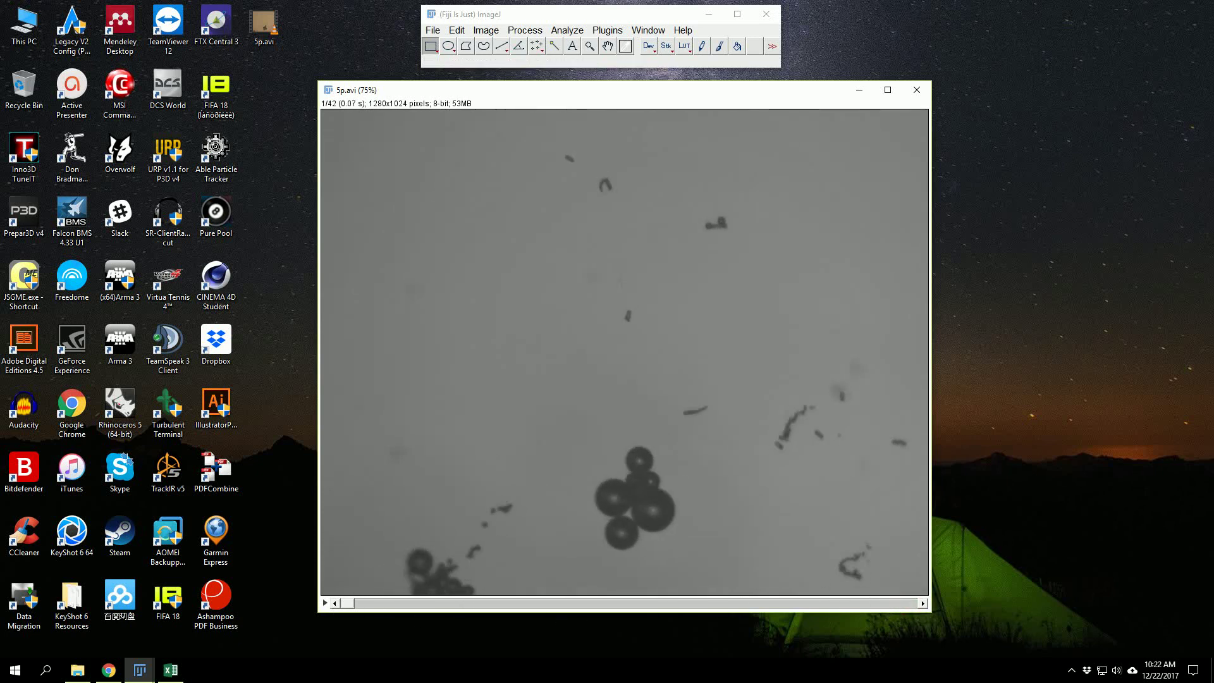
# Step: Launch the Manual Tracking plugin from Plugins > Tracking
pyautogui.click(611, 32)
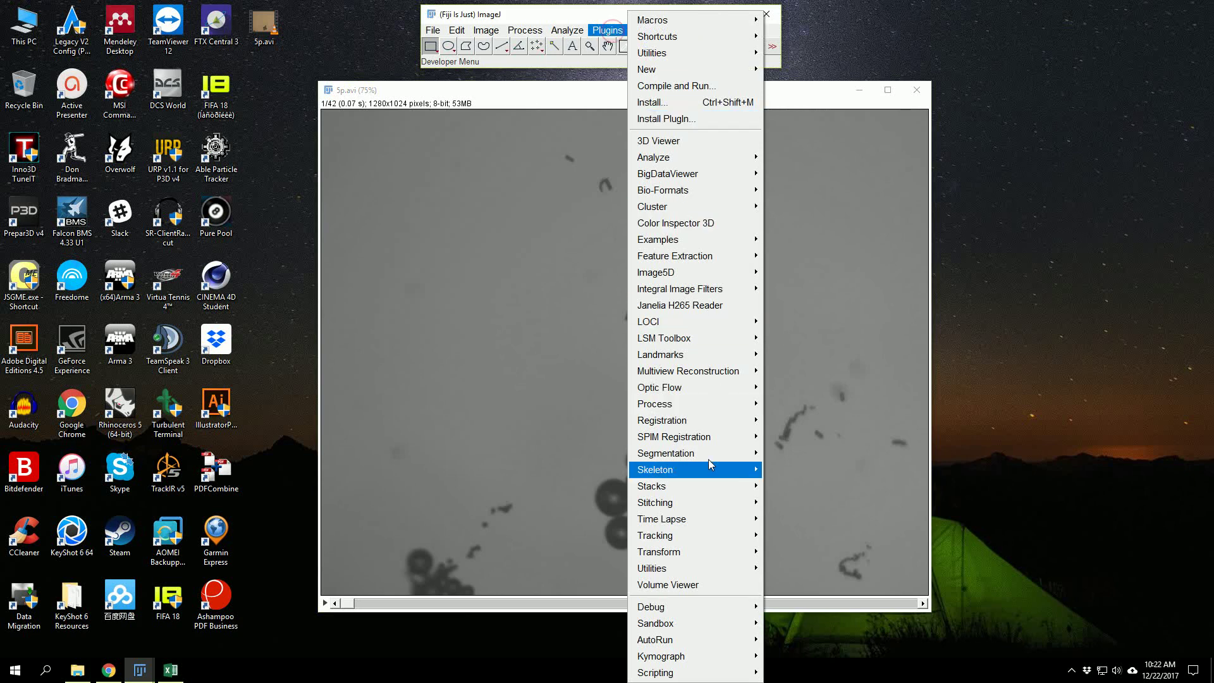
pyautogui.moveTo(665, 538)
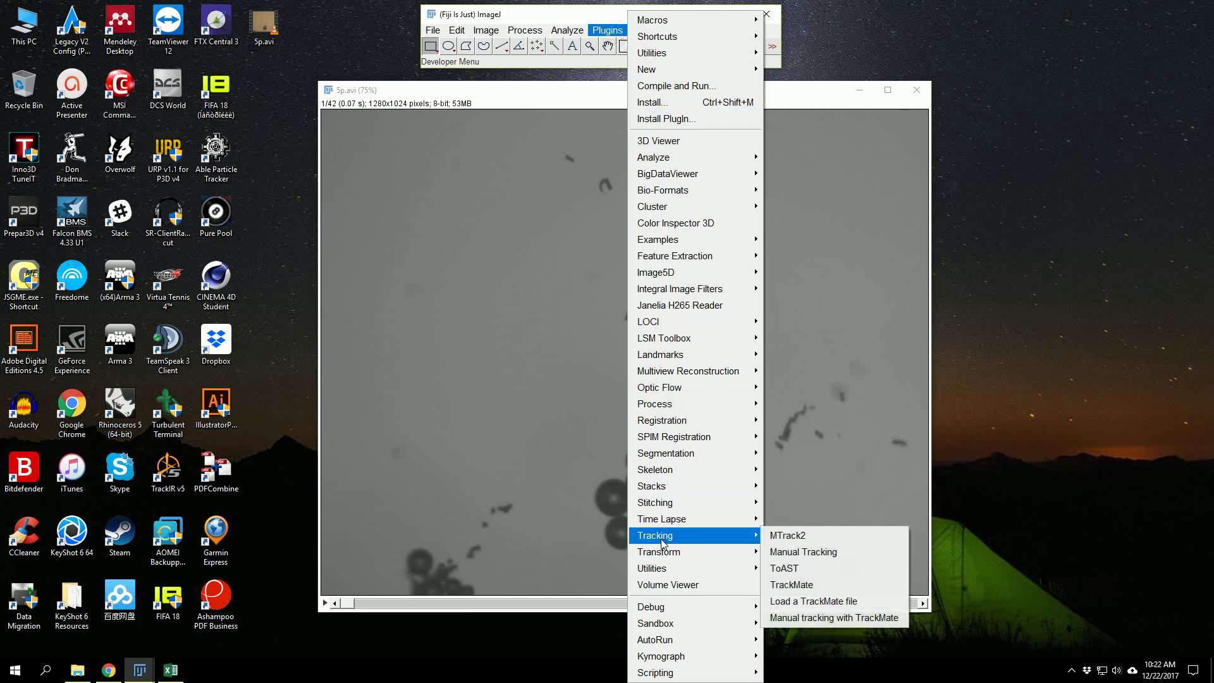
pyautogui.click(820, 554)
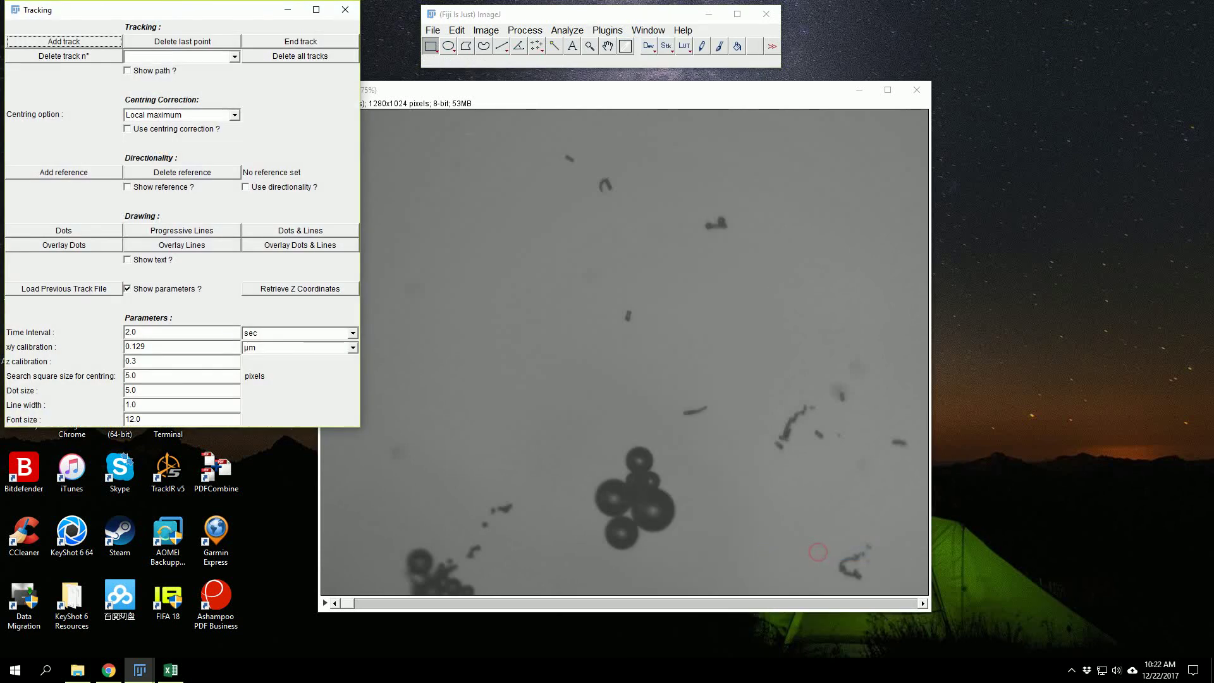
# Step: Place the movie and tracking windows side by side and select the 2.0 time interval
pyautogui.moveTo(458, 99); pyautogui.dragTo(584, 110)
pyautogui.moveTo(247, 7); pyautogui.dragTo(287, 118)
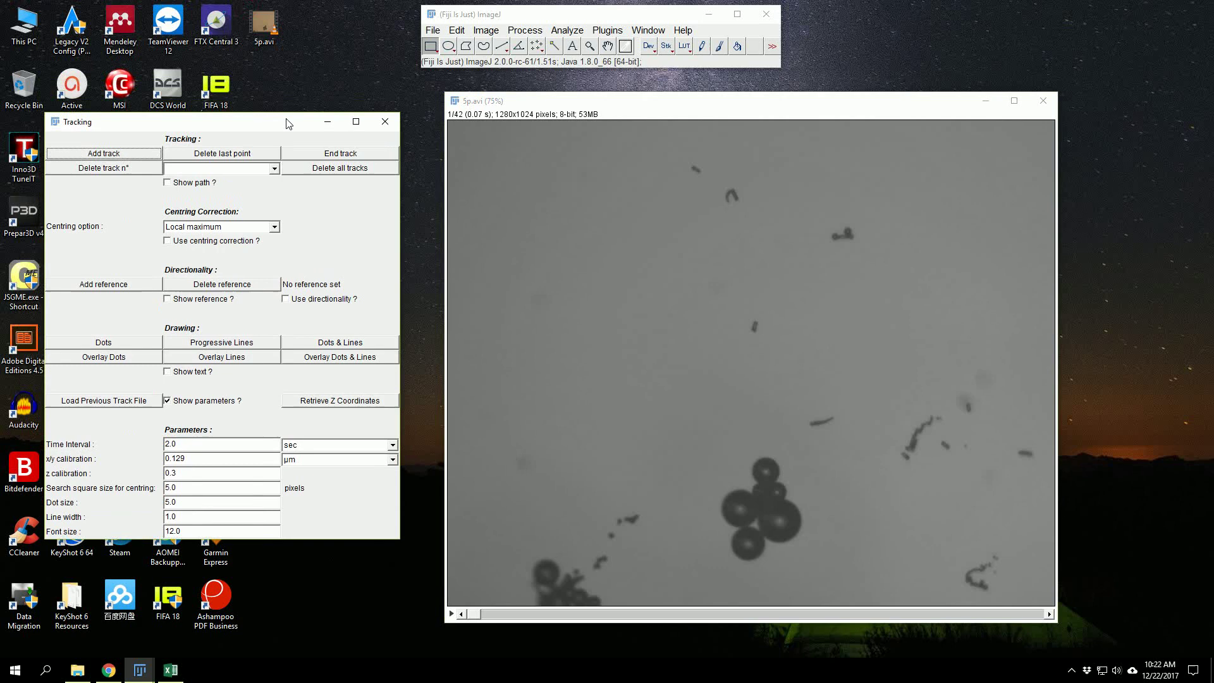
pyautogui.click(190, 444)
pyautogui.doubleClick(181, 445)
# Step: Set the time interval to 2.80 sec and return the movie to frame 1
pyautogui.moveTo(477, 616)
pyautogui.mouseDown()
pyautogui.moveTo(1062, 588)
pyautogui.moveTo(471, 613)
pyautogui.mouseUp()
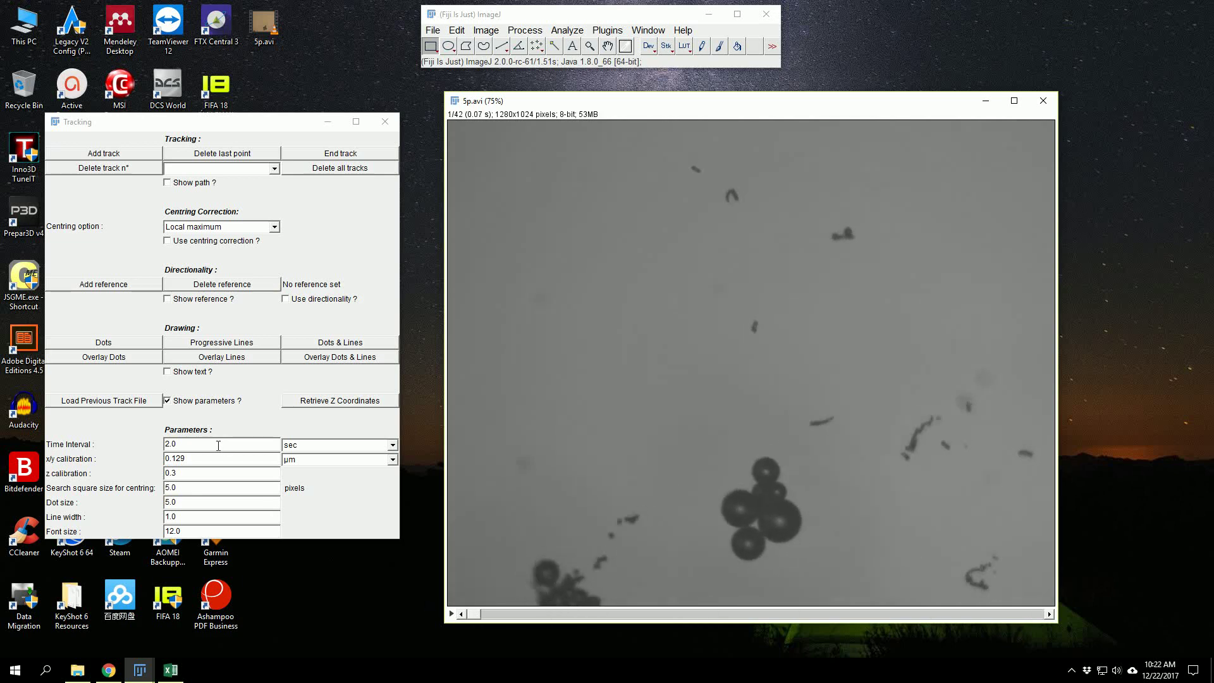
pyautogui.click(189, 445)
pyautogui.write('2')
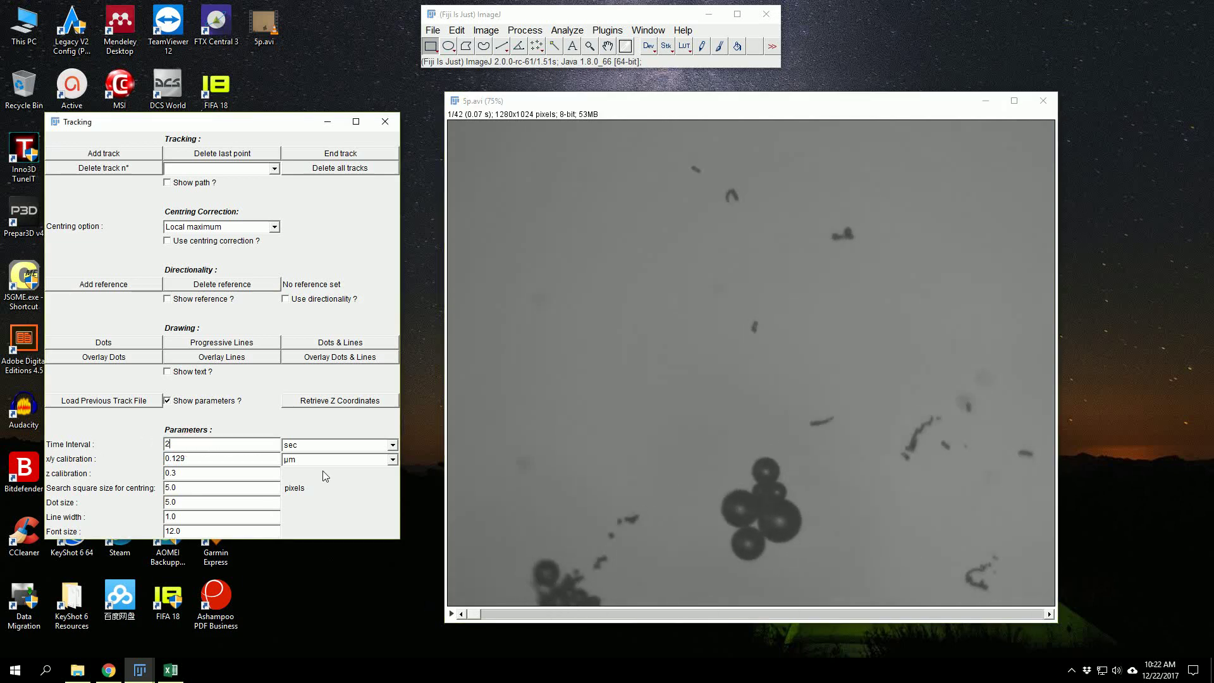
pyautogui.write('.80')
pyautogui.click(293, 448)
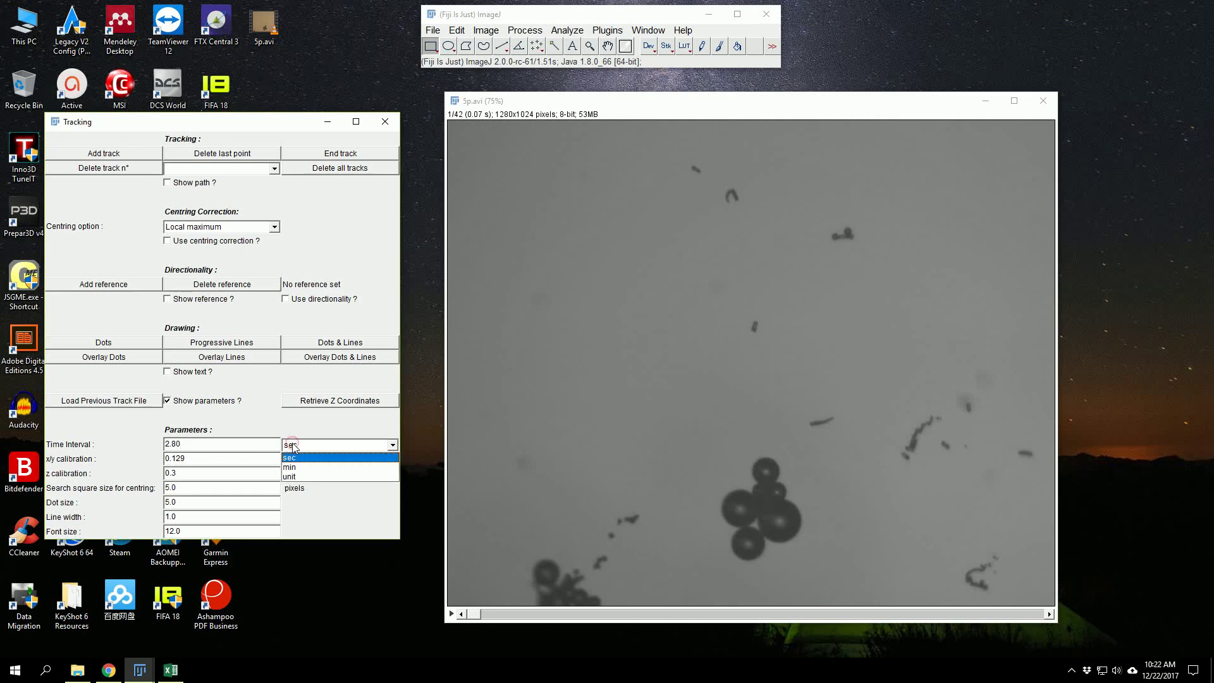
pyautogui.click(297, 456)
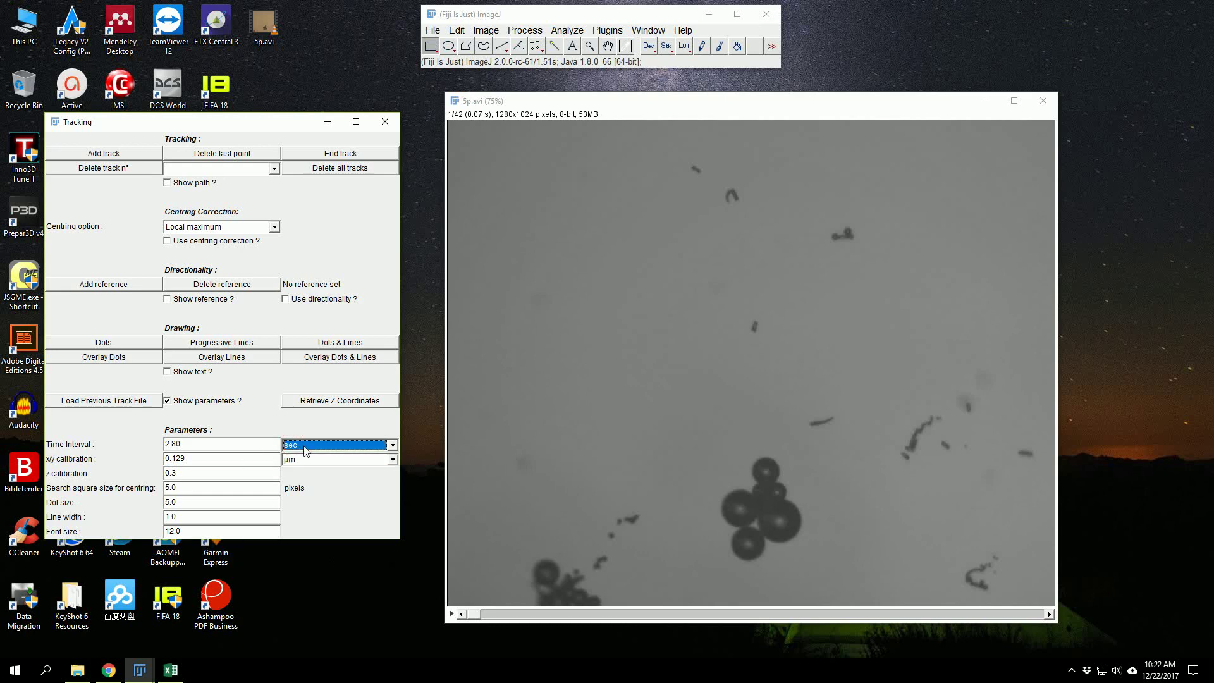
pyautogui.moveTo(473, 613); pyautogui.dragTo(1031, 607)
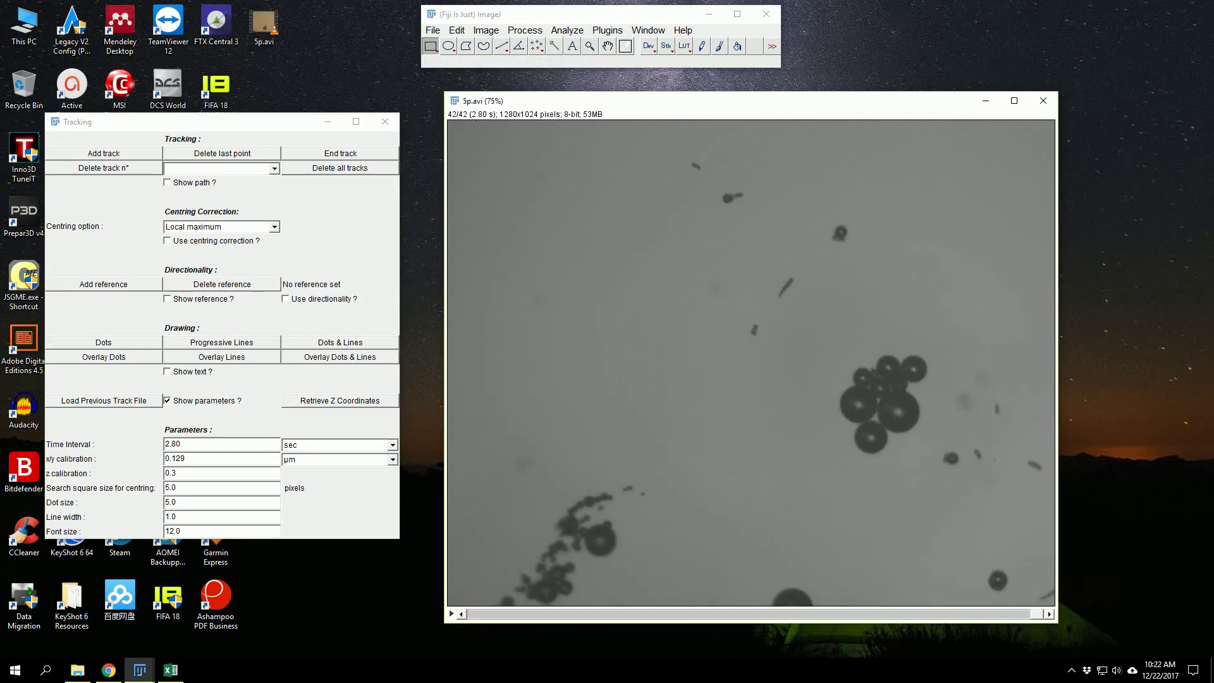
pyautogui.moveTo(1037, 613); pyautogui.dragTo(468, 613)
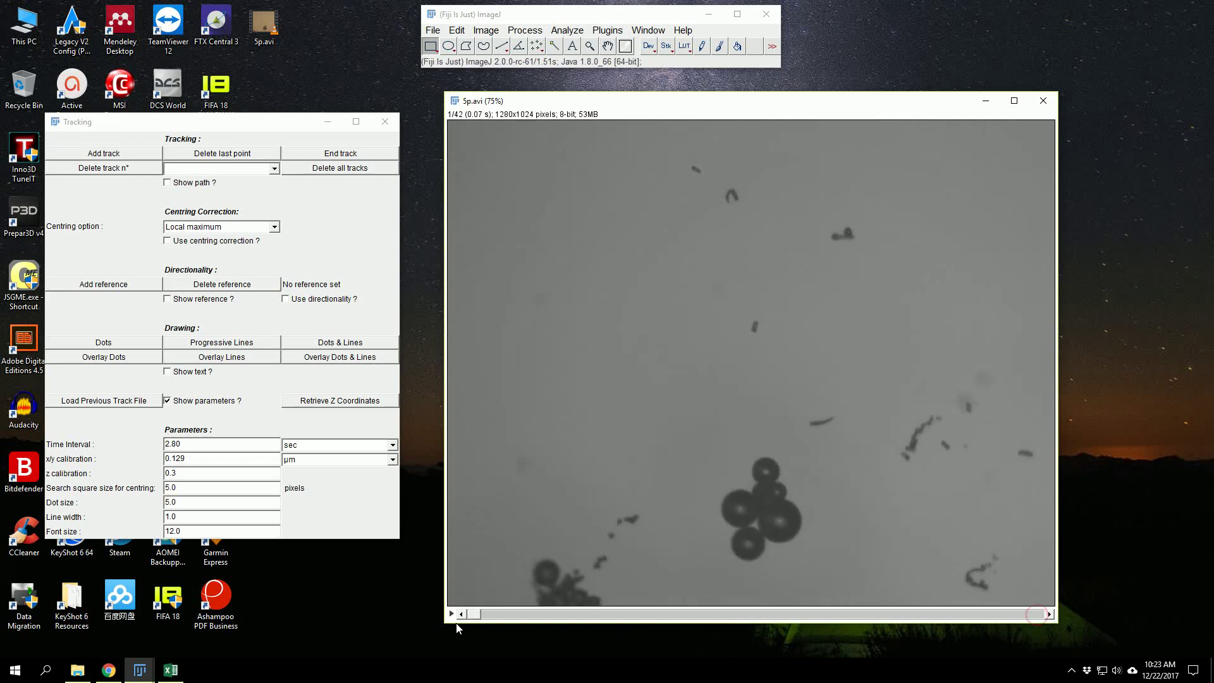
# Step: Change the x/y calibration to 0.847 and the z calibration to 0
pyautogui.click(188, 459)
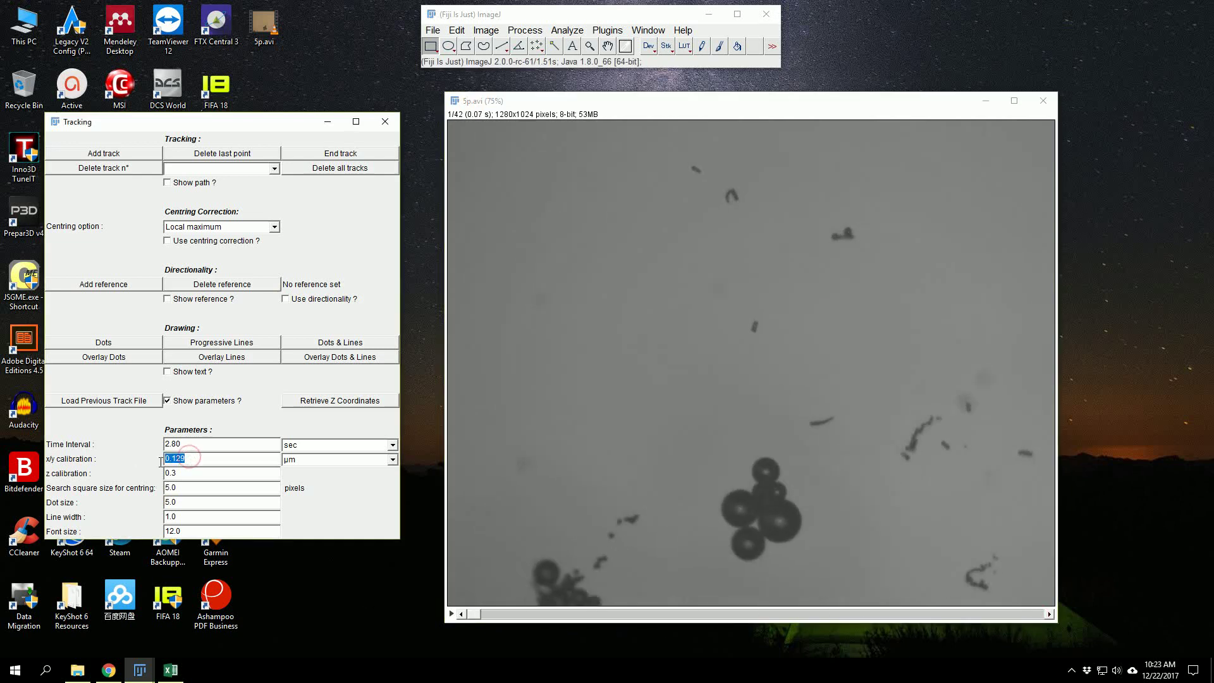
pyautogui.moveTo(188, 458); pyautogui.dragTo(172, 459)
pyautogui.write('8')
pyautogui.click(181, 472)
pyautogui.press('BackSpace')
pyautogui.press('BackSpace')
# Step: Set the line width to 2.0 and recheck the 0.847 x/y calibration value
pyautogui.doubleClick(170, 517)
pyautogui.write('2')
pyautogui.click(247, 533)
pyautogui.click(345, 483)
pyautogui.moveTo(187, 460); pyautogui.dragTo(158, 466)
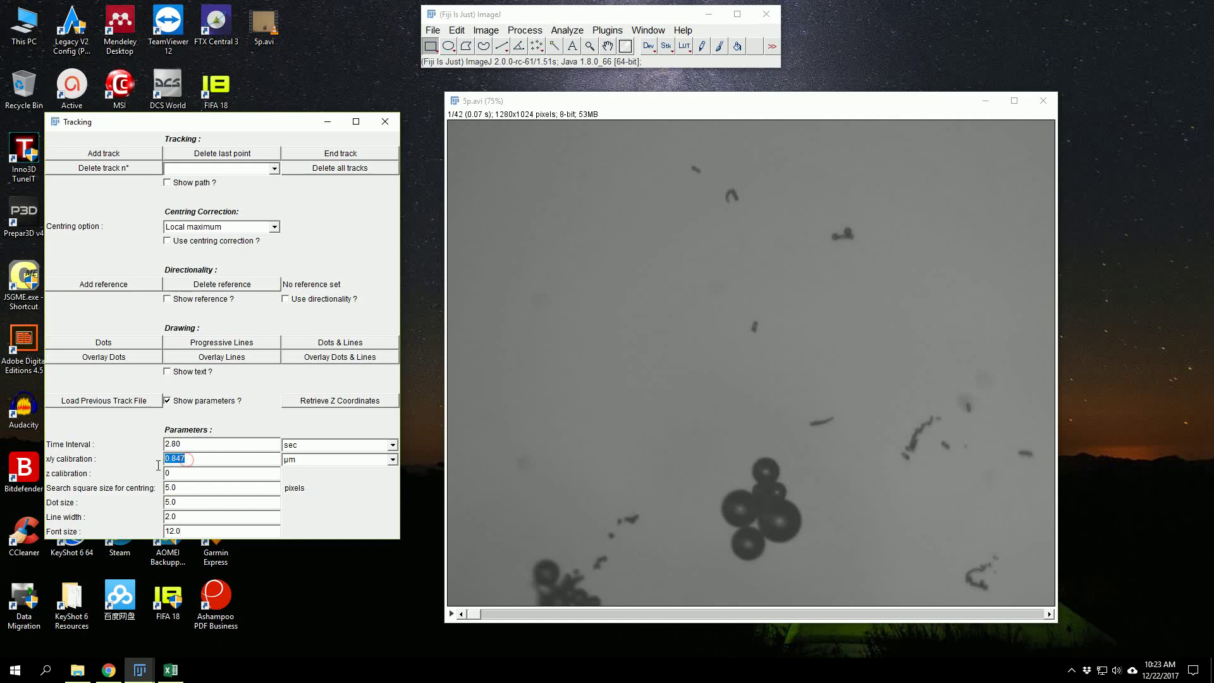
pyautogui.click(205, 459)
pyautogui.click(188, 459)
pyautogui.moveTo(188, 458); pyautogui.dragTo(166, 461)
# Step: Leave the x/y calibration field and start a new track with Add track
pyautogui.click(170, 459)
pyautogui.moveTo(171, 460)
pyautogui.mouseDown()
pyautogui.moveTo(190, 458)
pyautogui.moveTo(164, 459)
pyautogui.mouseUp()
pyautogui.click(190, 458)
pyautogui.click(360, 482)
pyautogui.click(93, 153)
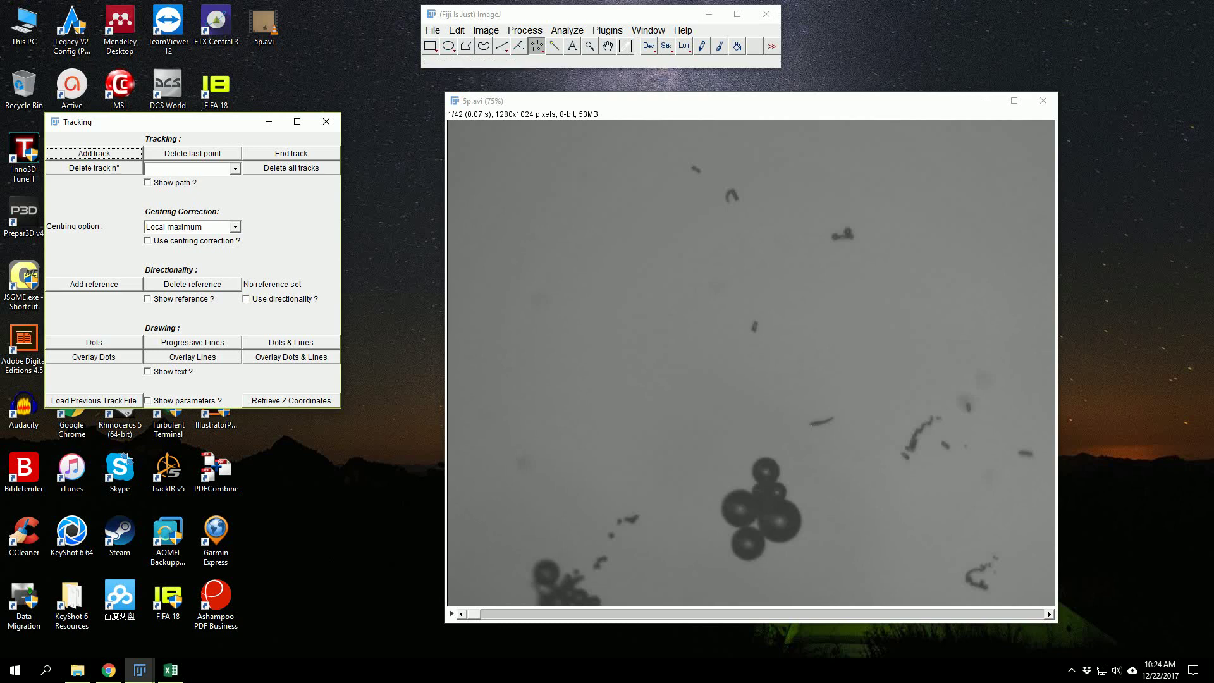
# Step: Mark the particle's position in frames 1 through 21
pyautogui.click(810, 424)
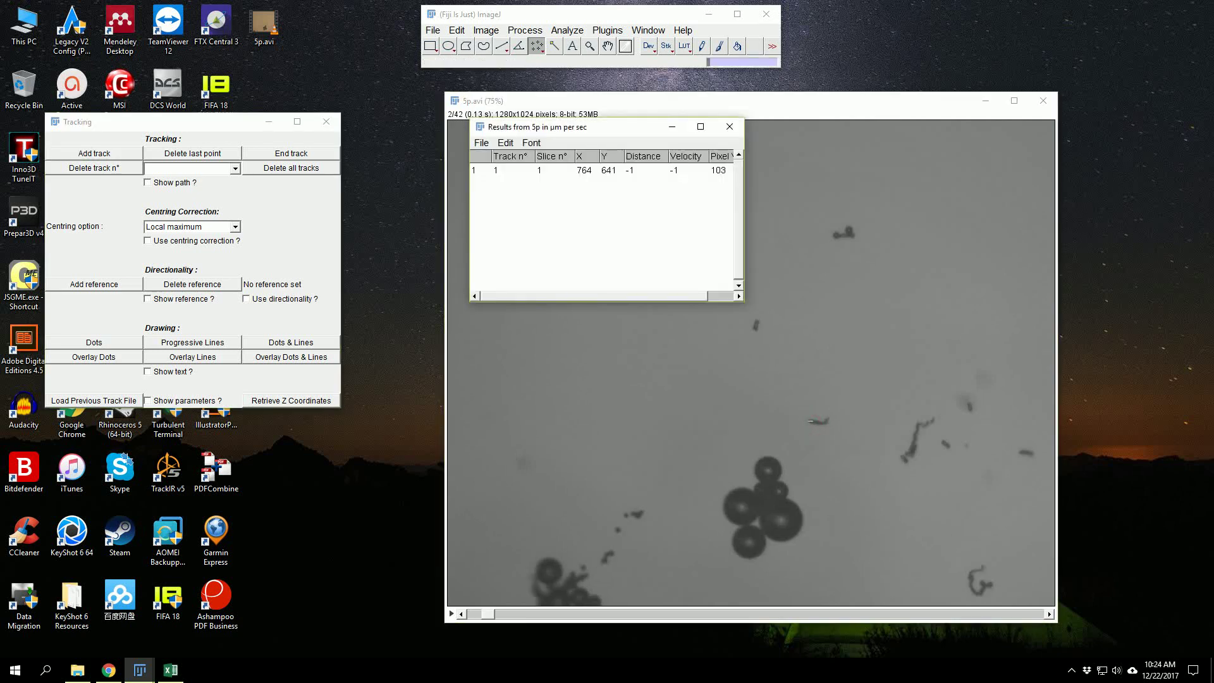
pyautogui.click(809, 420)
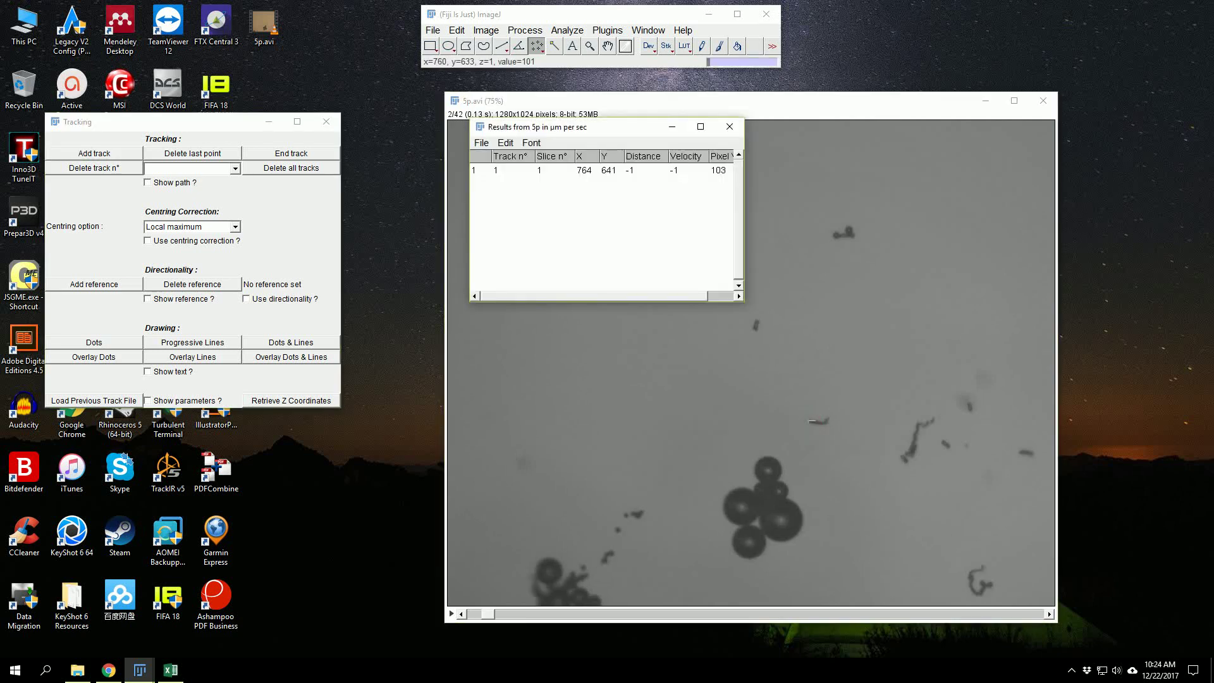
pyautogui.click(806, 417)
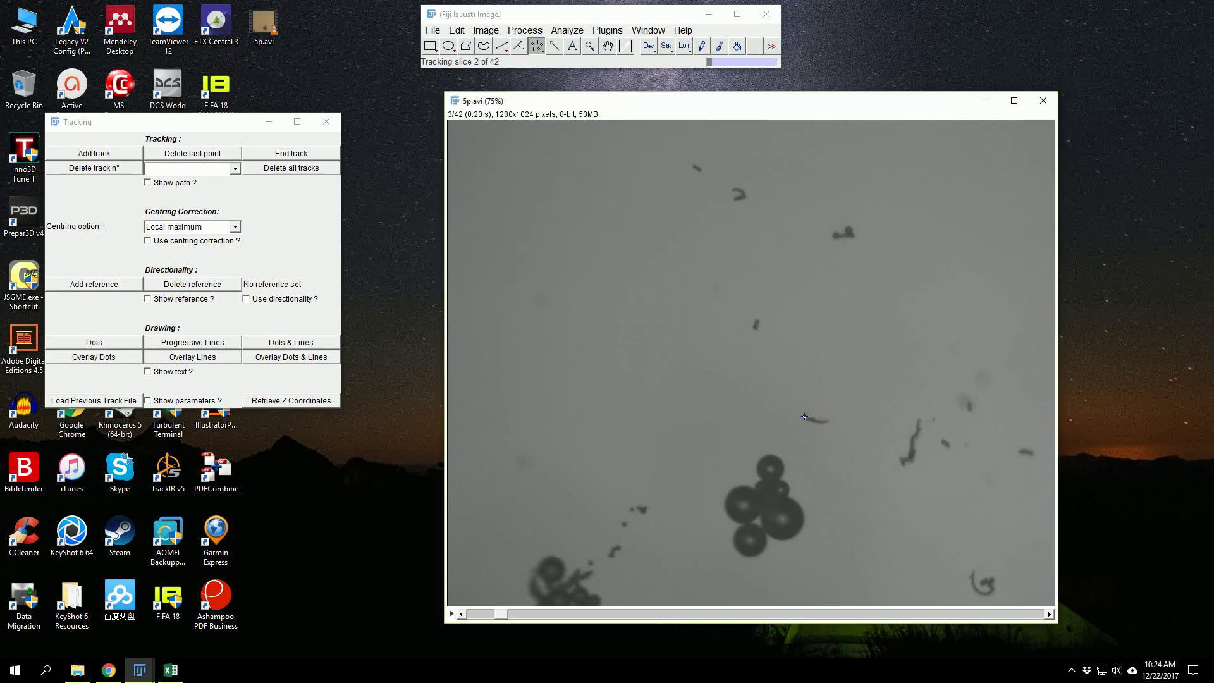
pyautogui.click(803, 415)
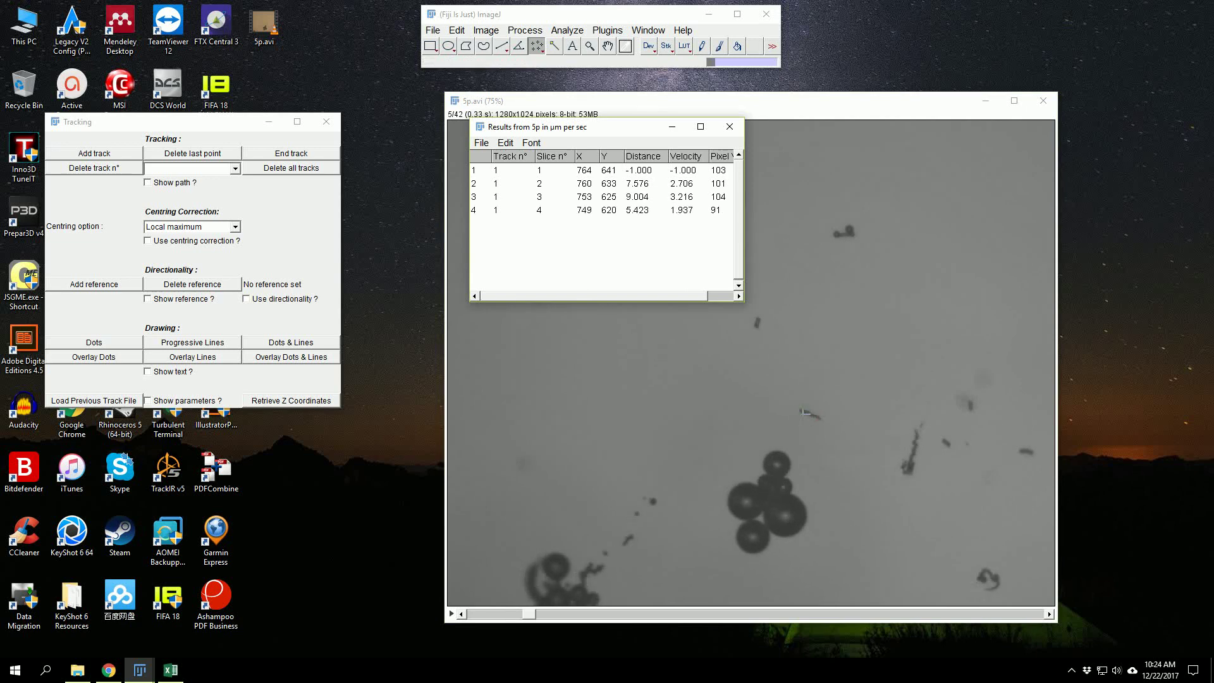
pyautogui.click(800, 410)
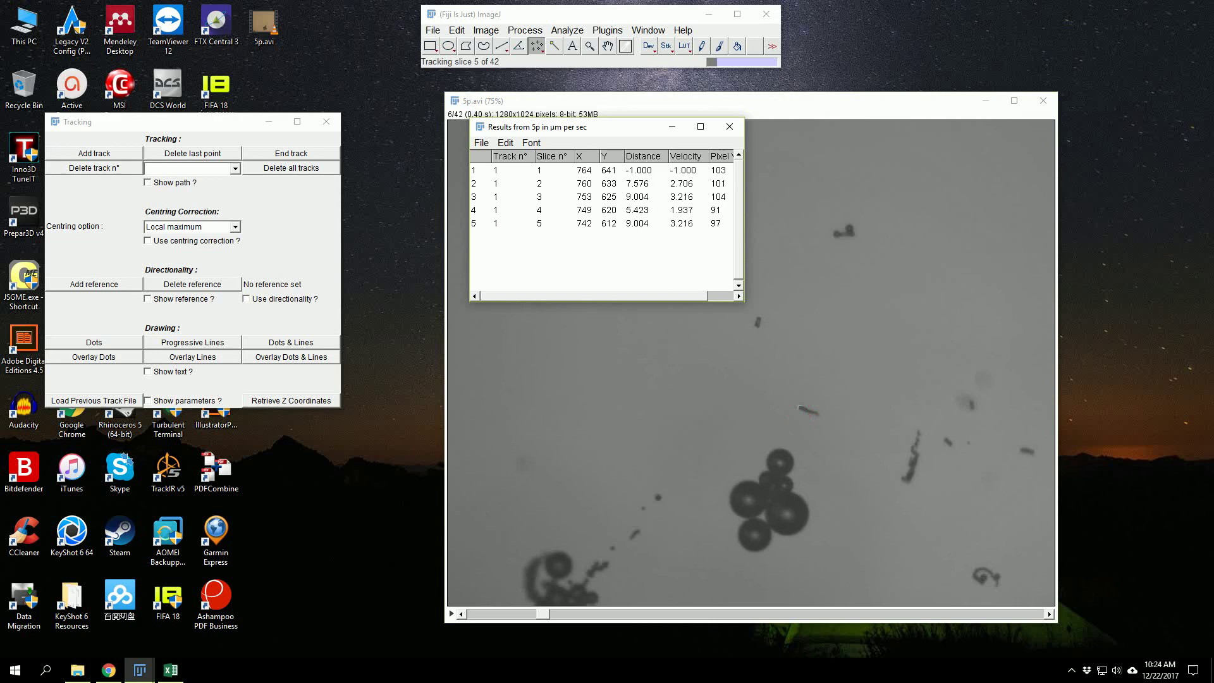
pyautogui.click(797, 406)
pyautogui.click(795, 401)
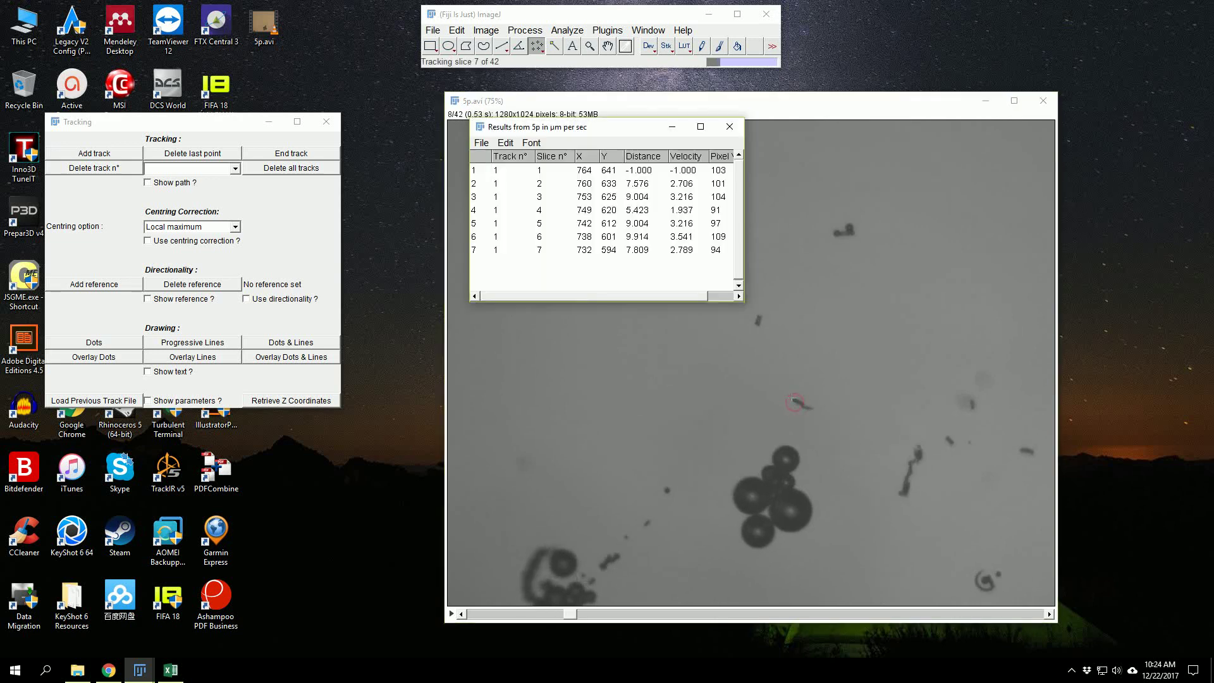
pyautogui.click(792, 399)
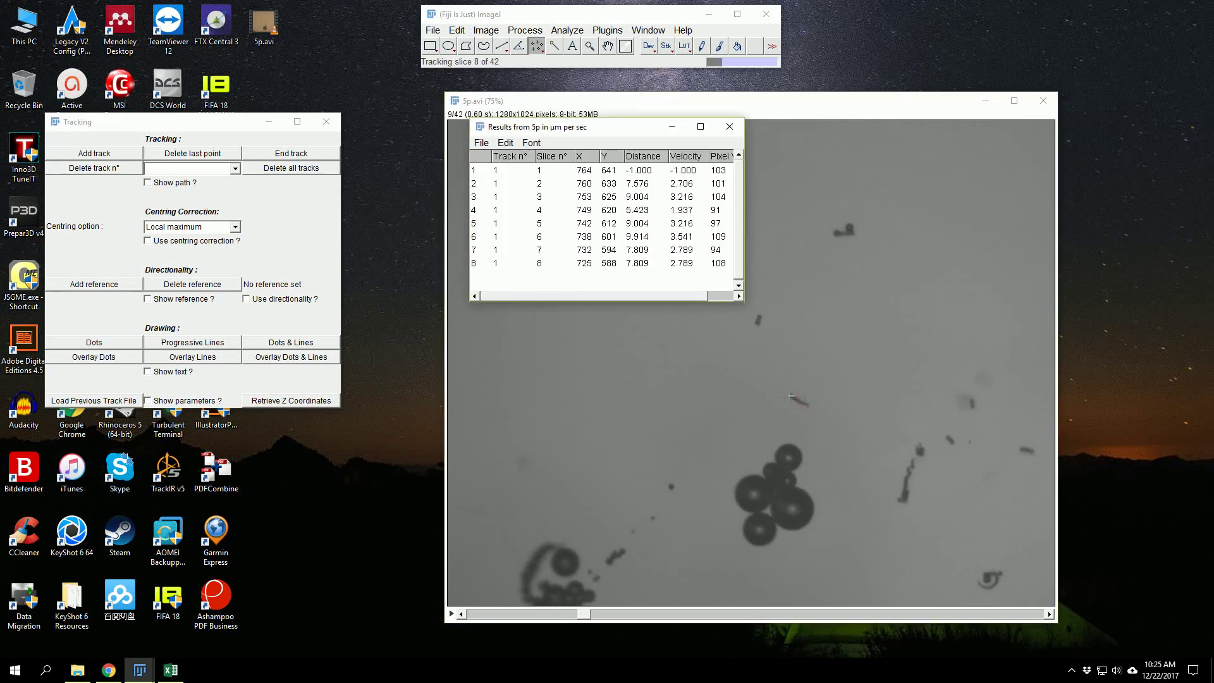
pyautogui.click(788, 396)
pyautogui.click(785, 388)
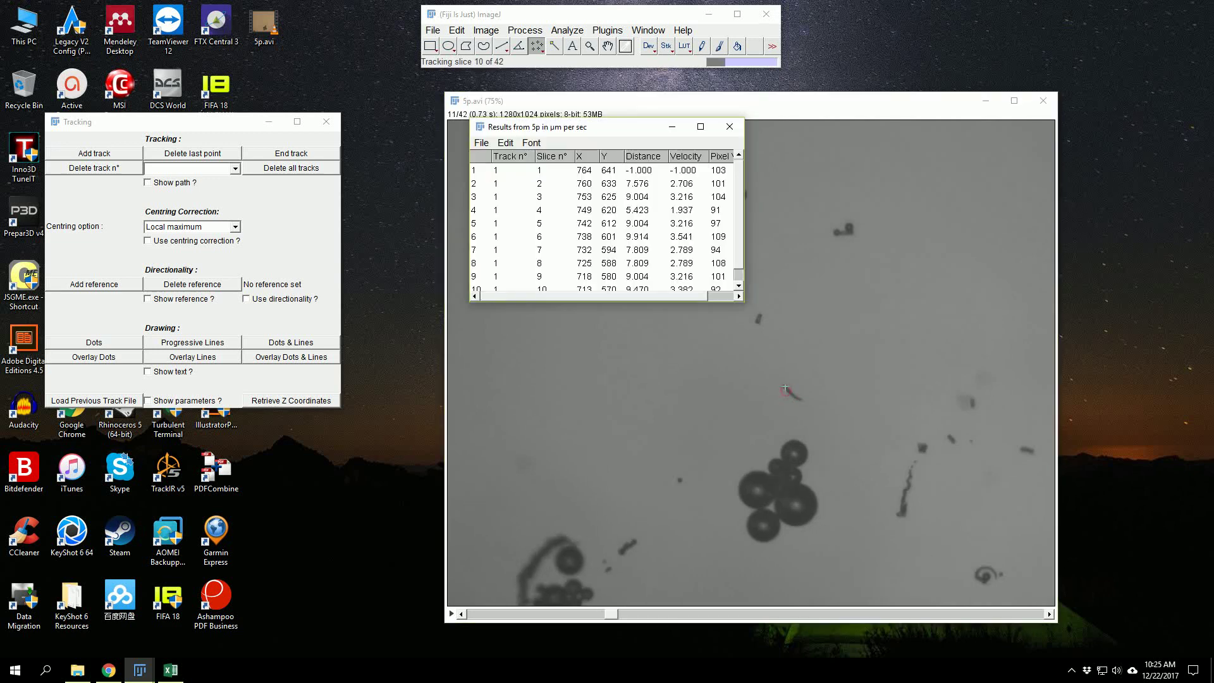
pyautogui.click(783, 385)
pyautogui.click(781, 381)
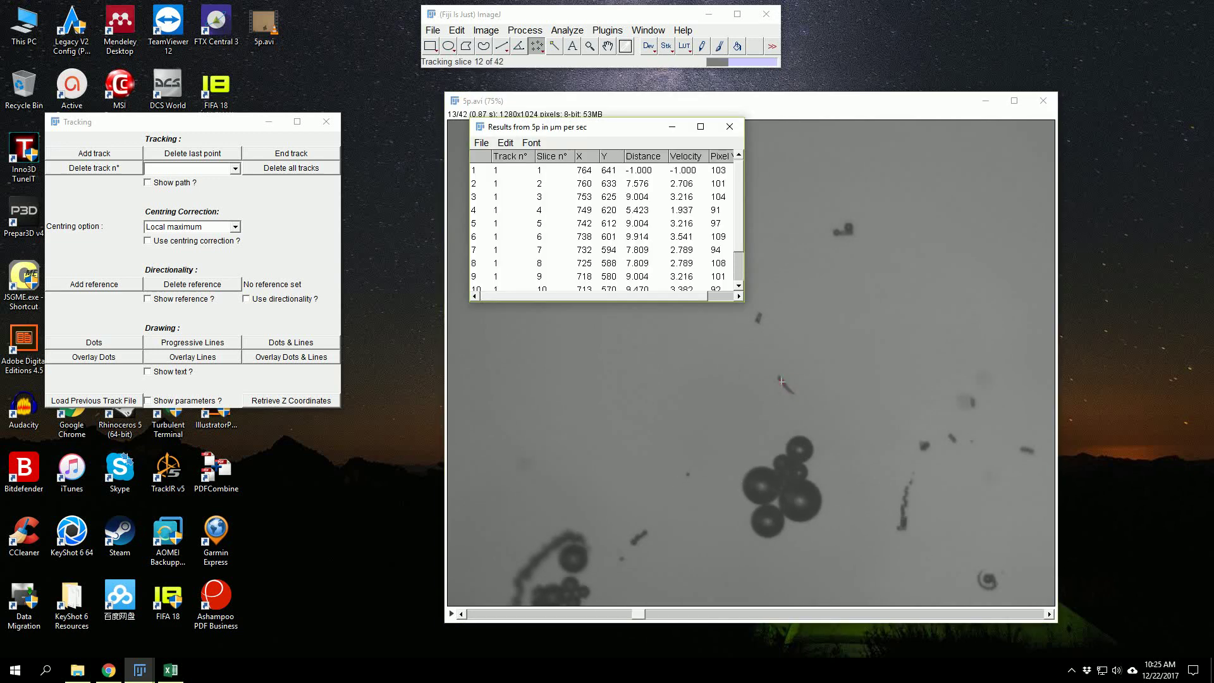
pyautogui.click(779, 377)
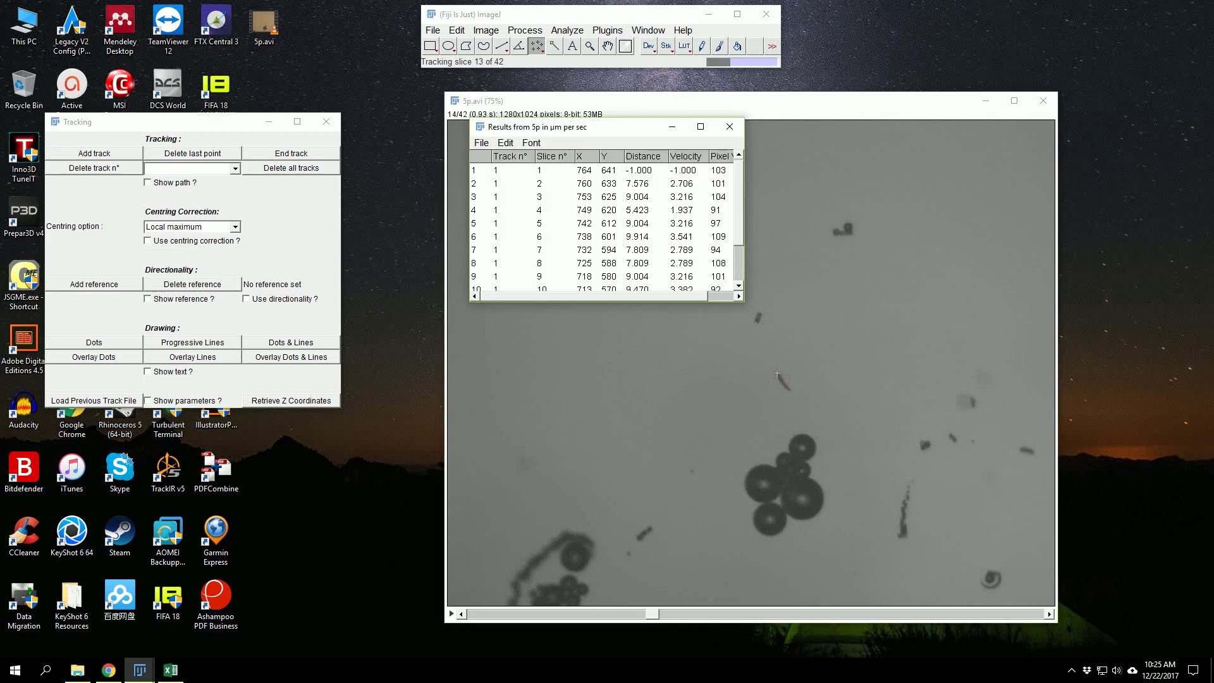
pyautogui.click(777, 372)
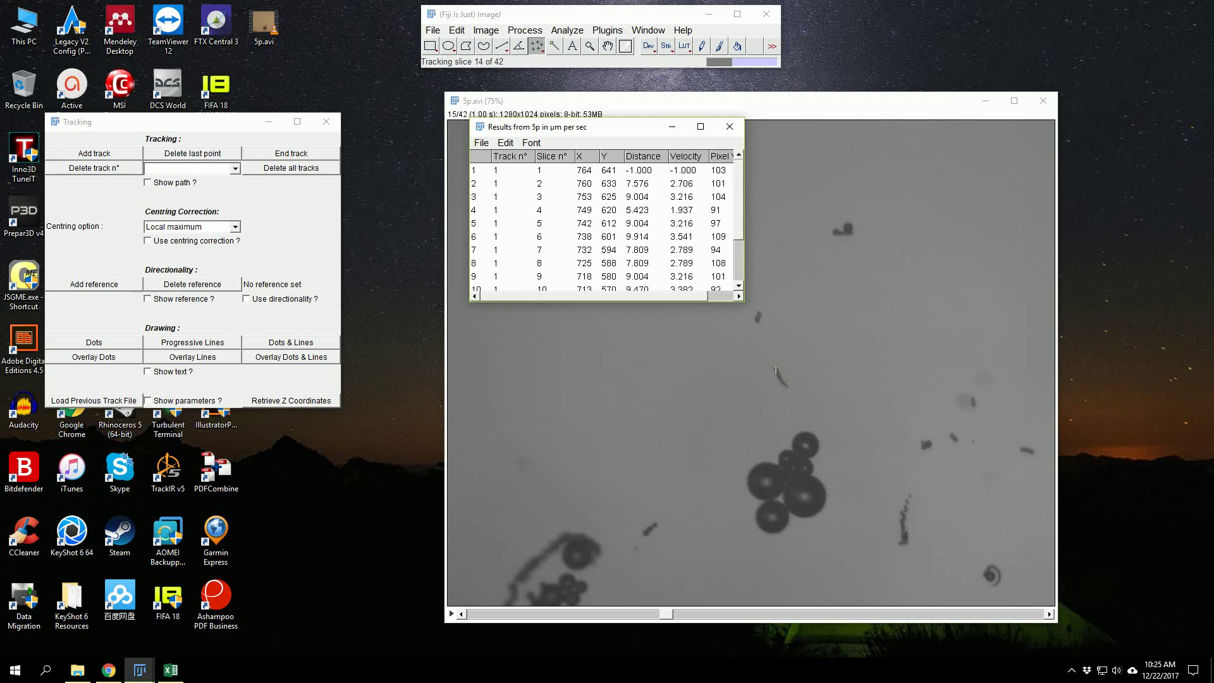
pyautogui.click(774, 367)
pyautogui.click(772, 363)
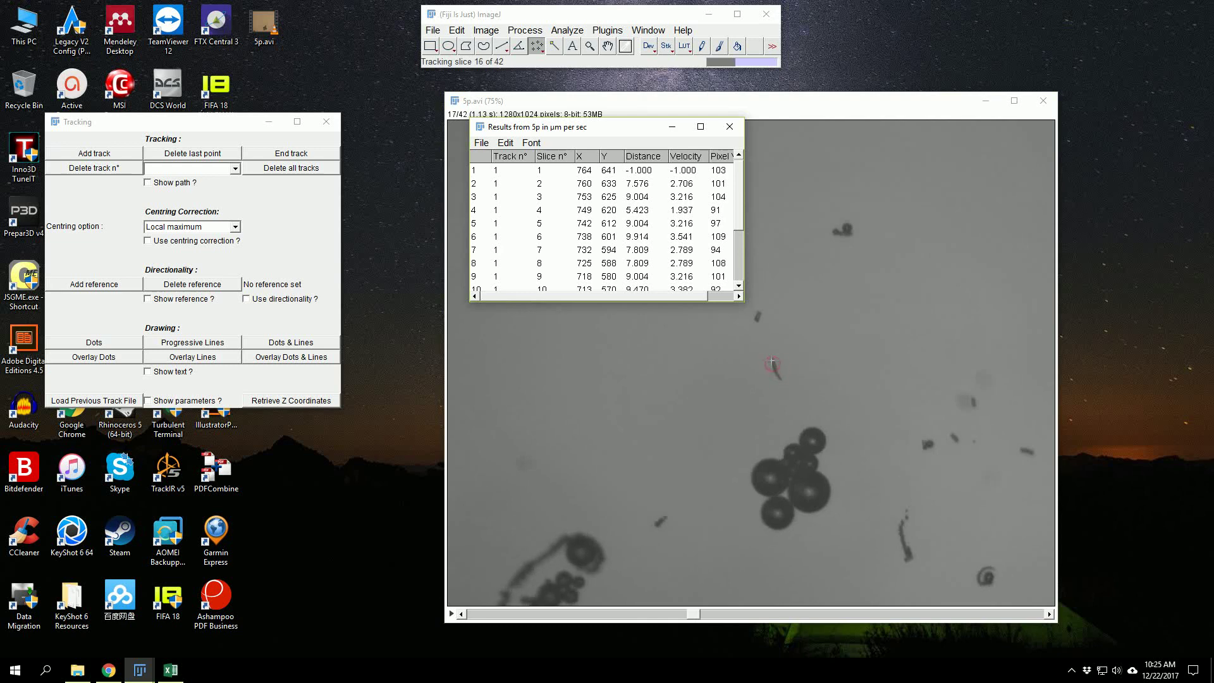
pyautogui.click(773, 362)
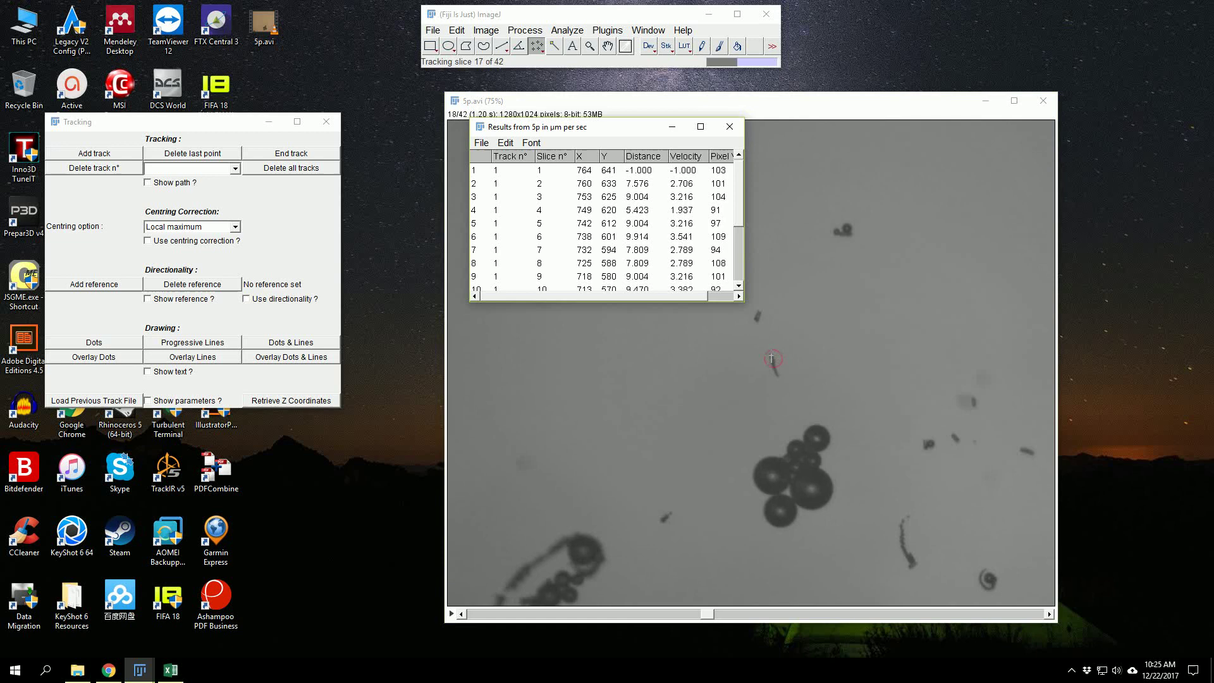
pyautogui.click(771, 355)
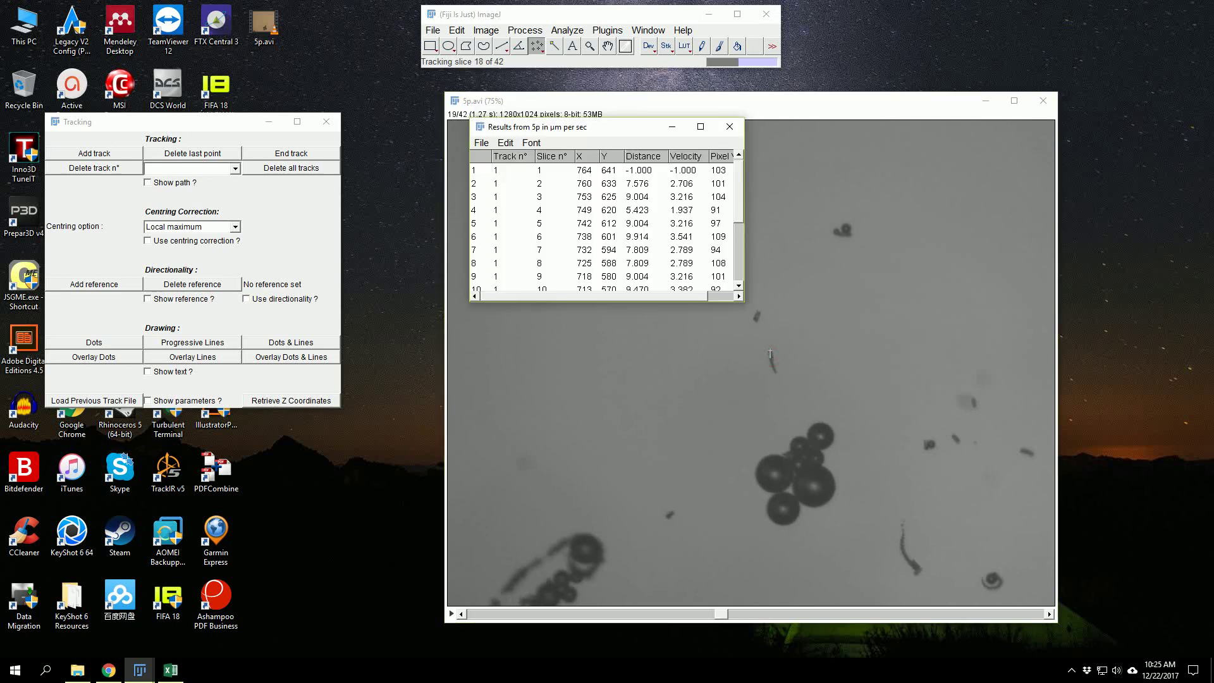
pyautogui.click(770, 352)
pyautogui.click(770, 347)
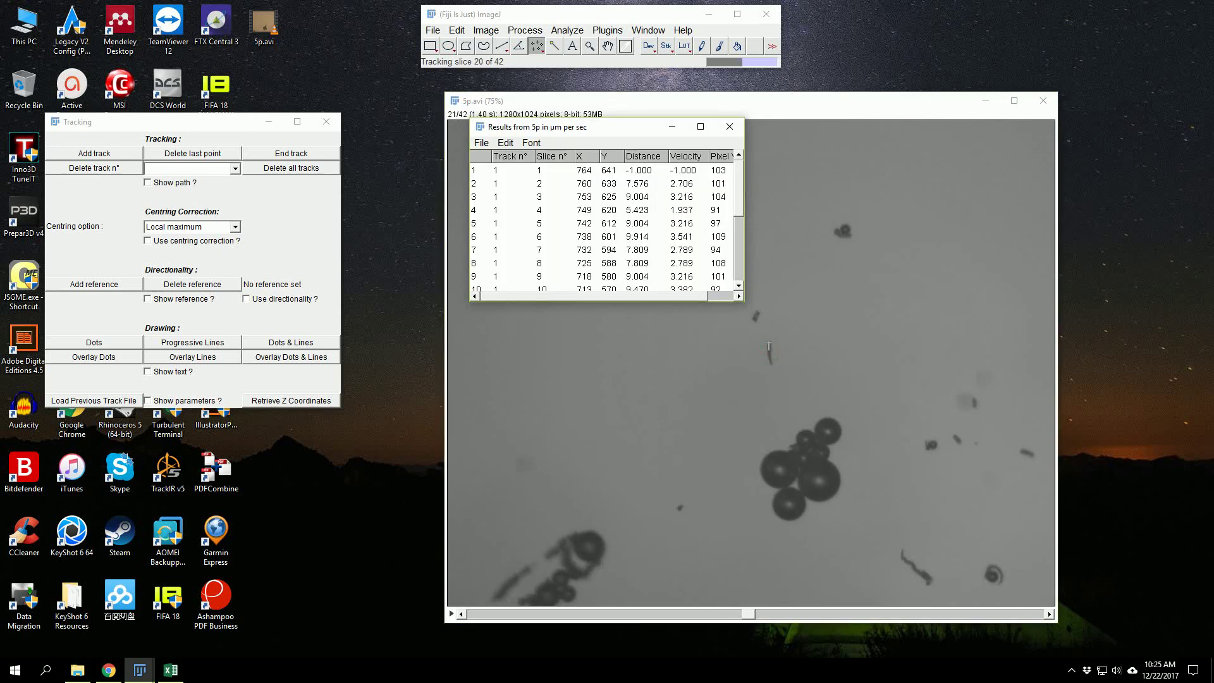
pyautogui.click(770, 345)
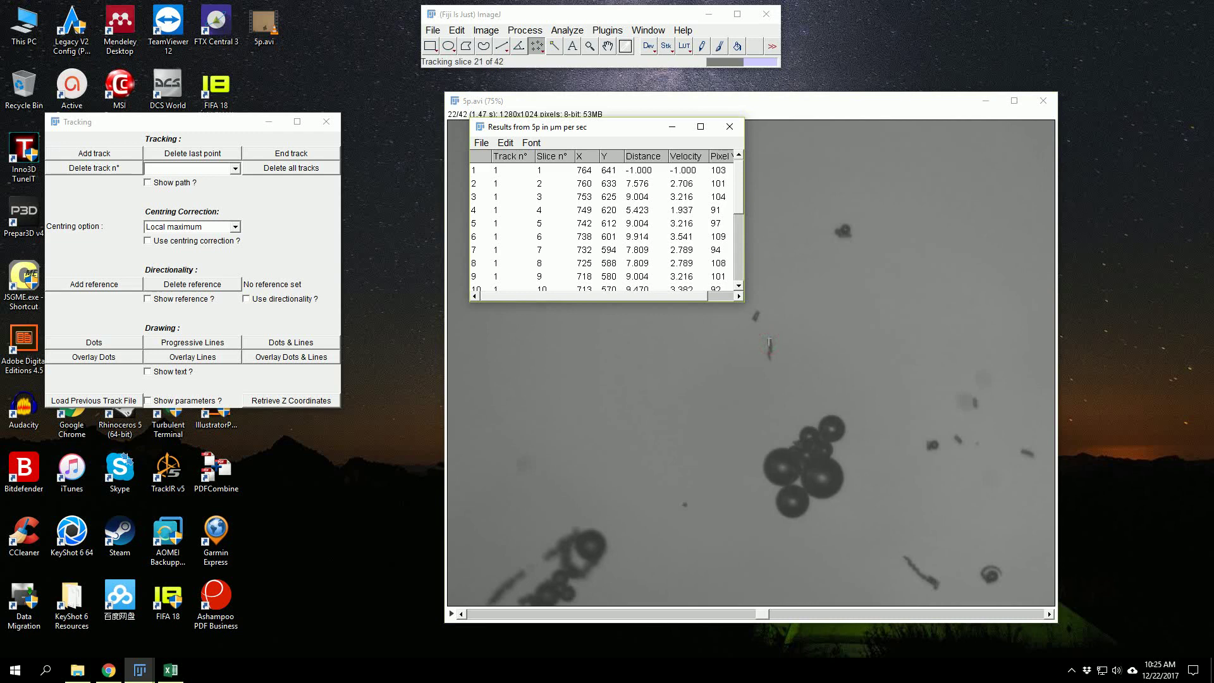
# Step: Mark the particle in frames 22 to 42 to finish the track, then move the results table aside
pyautogui.click(770, 340)
pyautogui.click(768, 335)
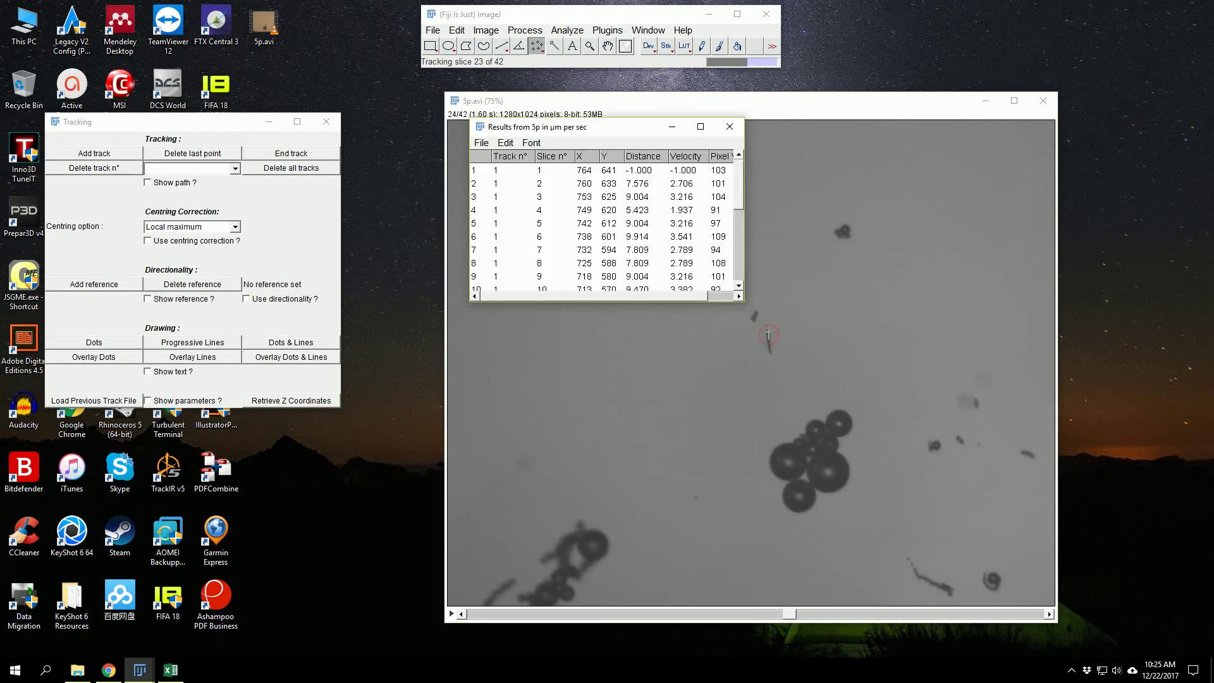
pyautogui.click(769, 331)
pyautogui.click(768, 326)
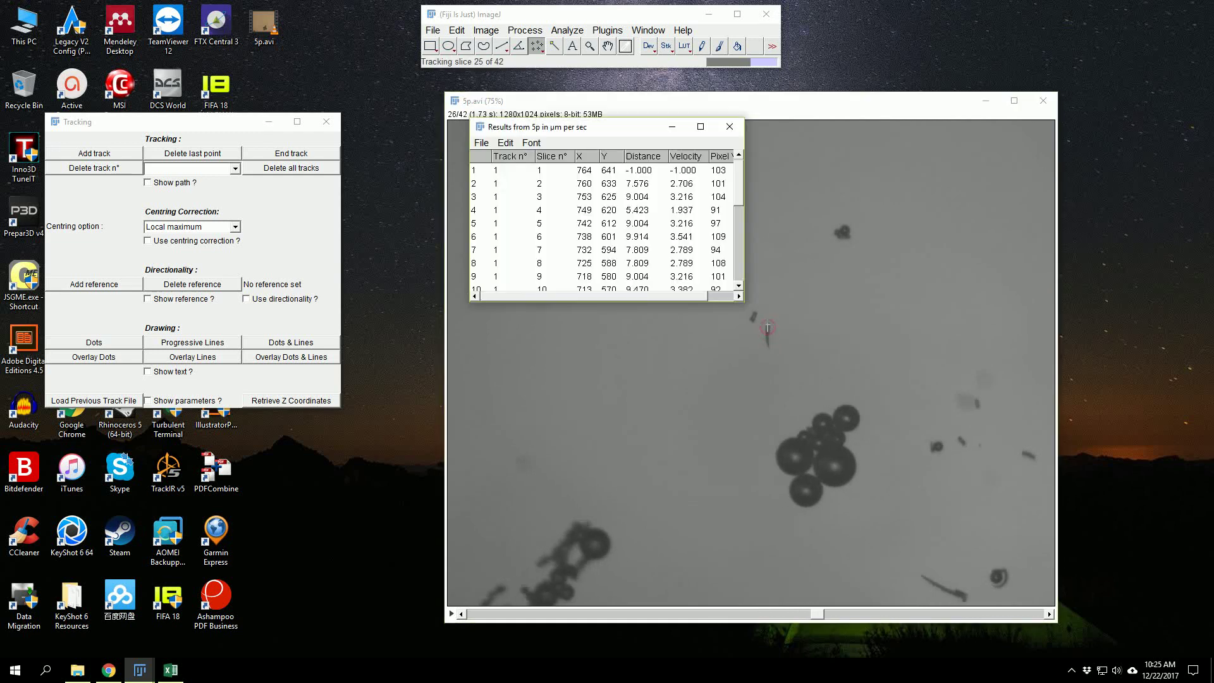
pyautogui.click(768, 326)
pyautogui.click(768, 322)
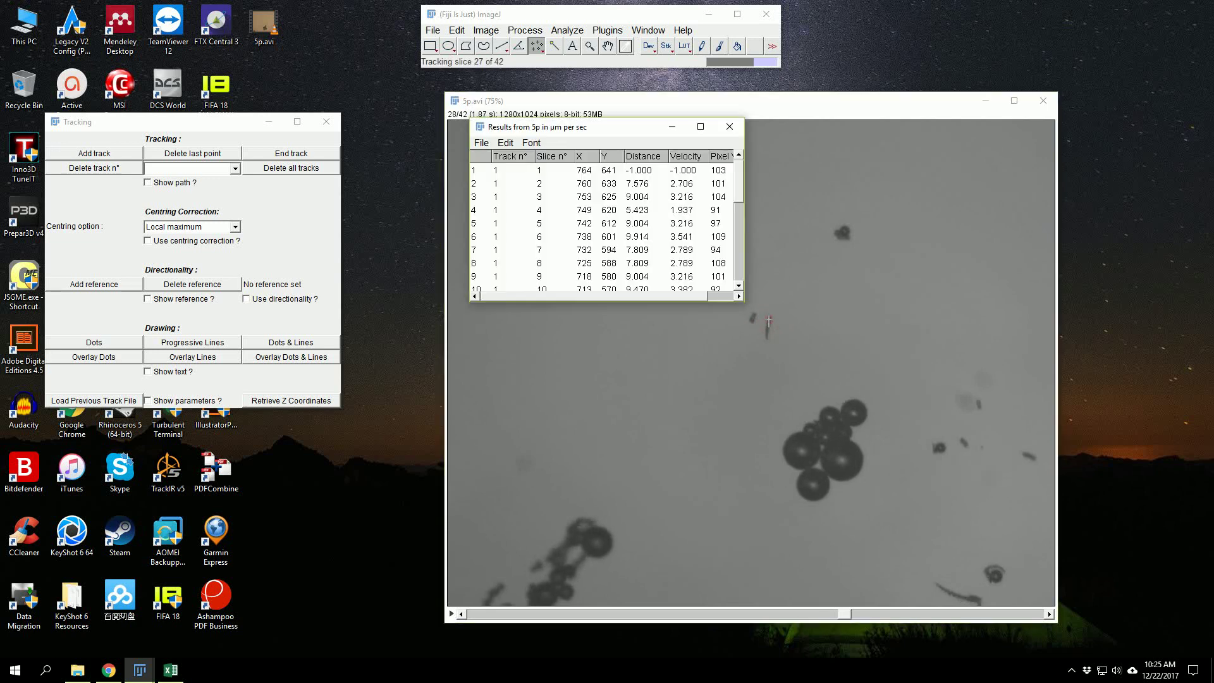
pyautogui.click(769, 319)
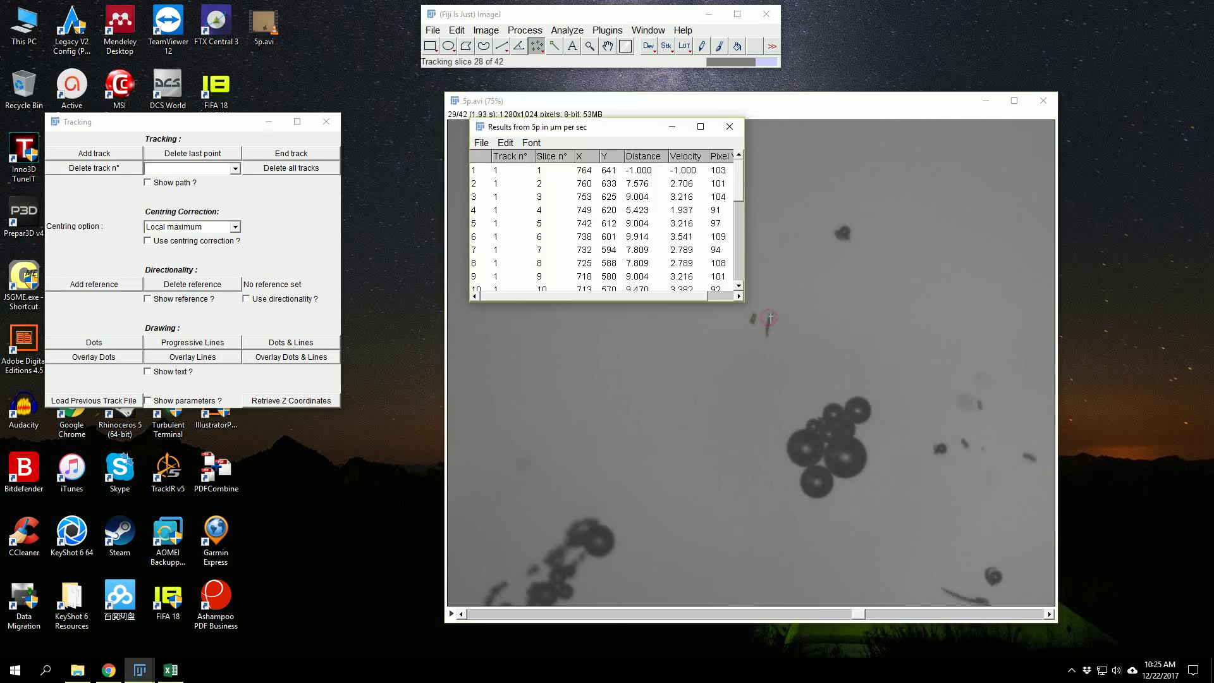
pyautogui.click(771, 315)
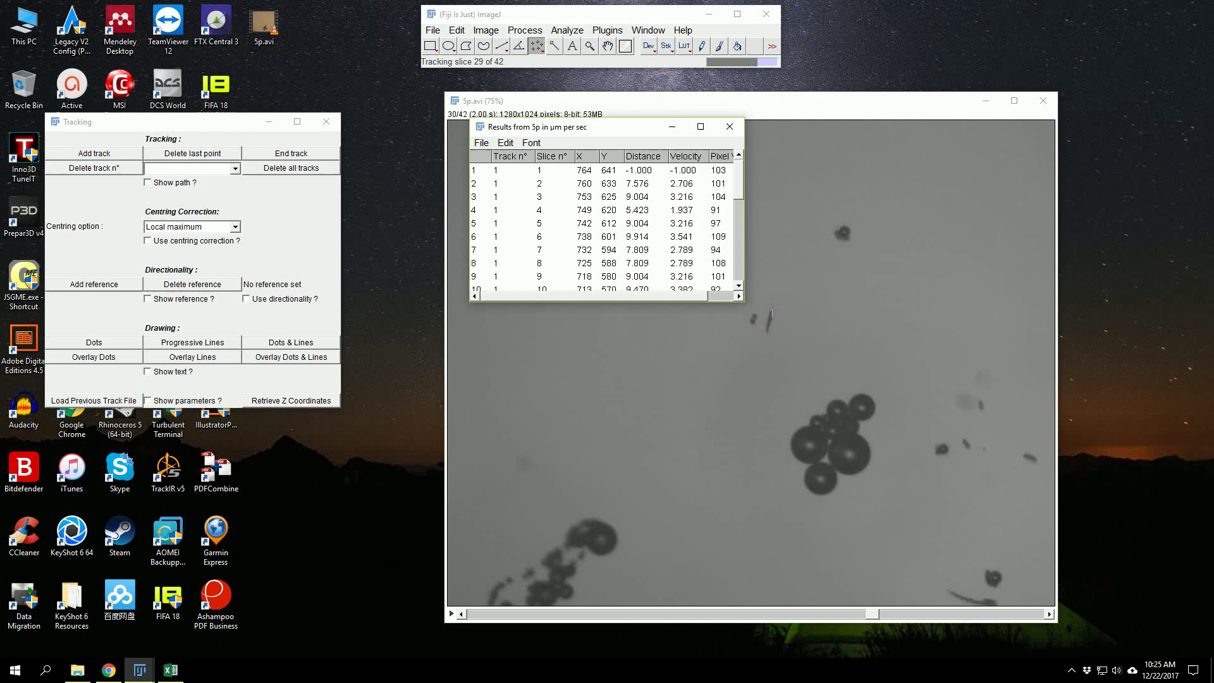
pyautogui.click(773, 310)
pyautogui.click(774, 308)
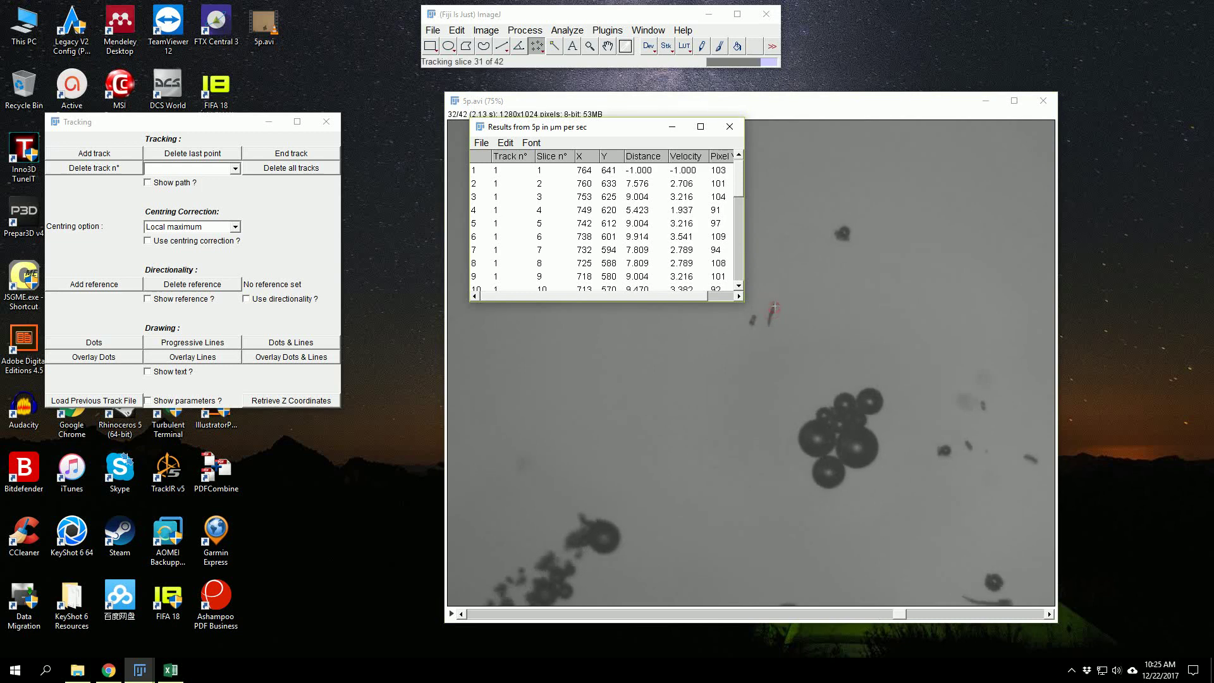
pyautogui.click(776, 305)
pyautogui.click(777, 302)
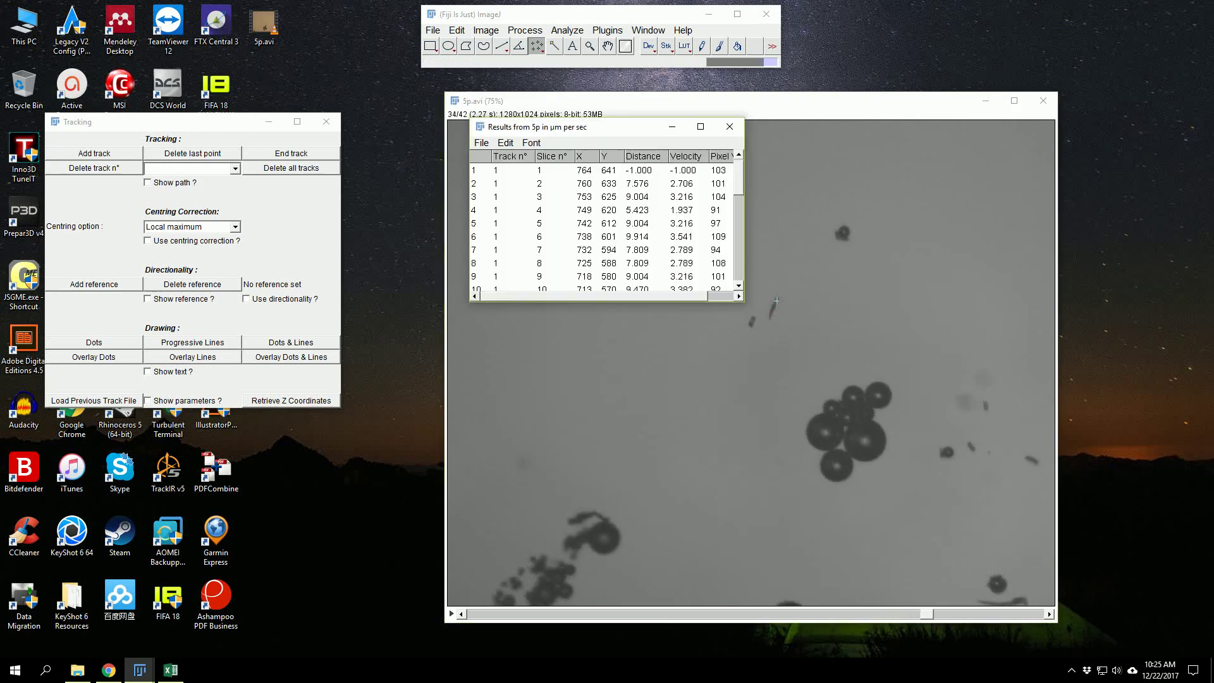
pyautogui.click(778, 298)
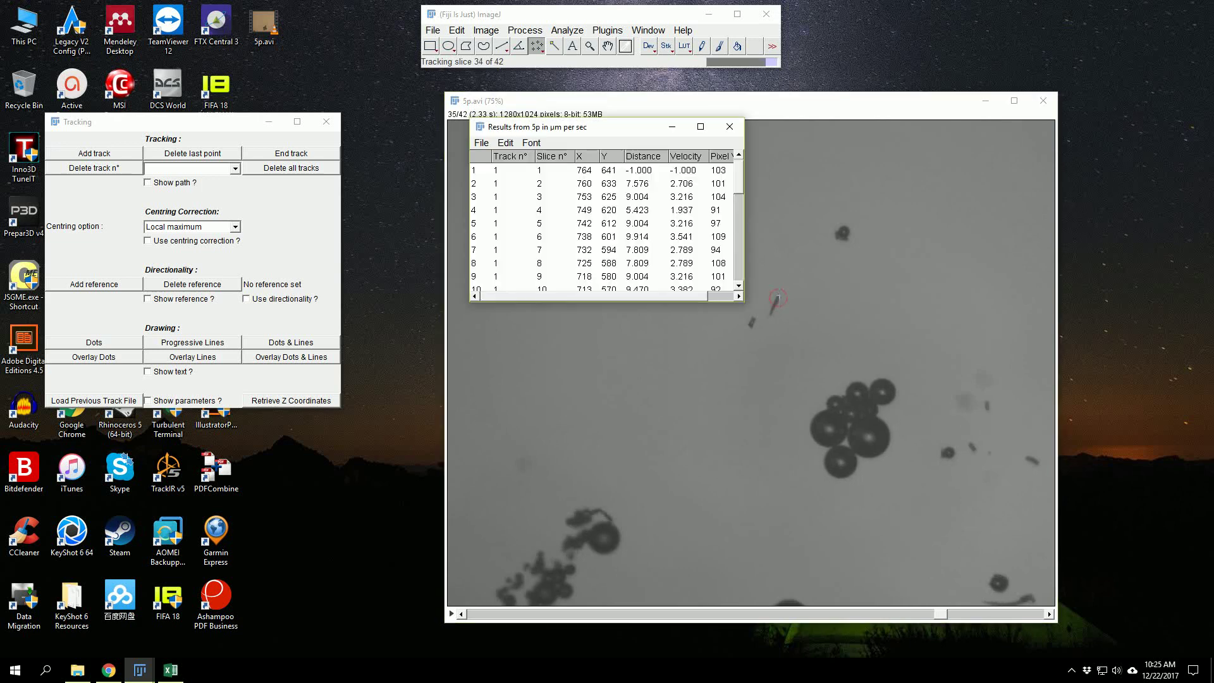
pyautogui.click(779, 296)
pyautogui.click(781, 292)
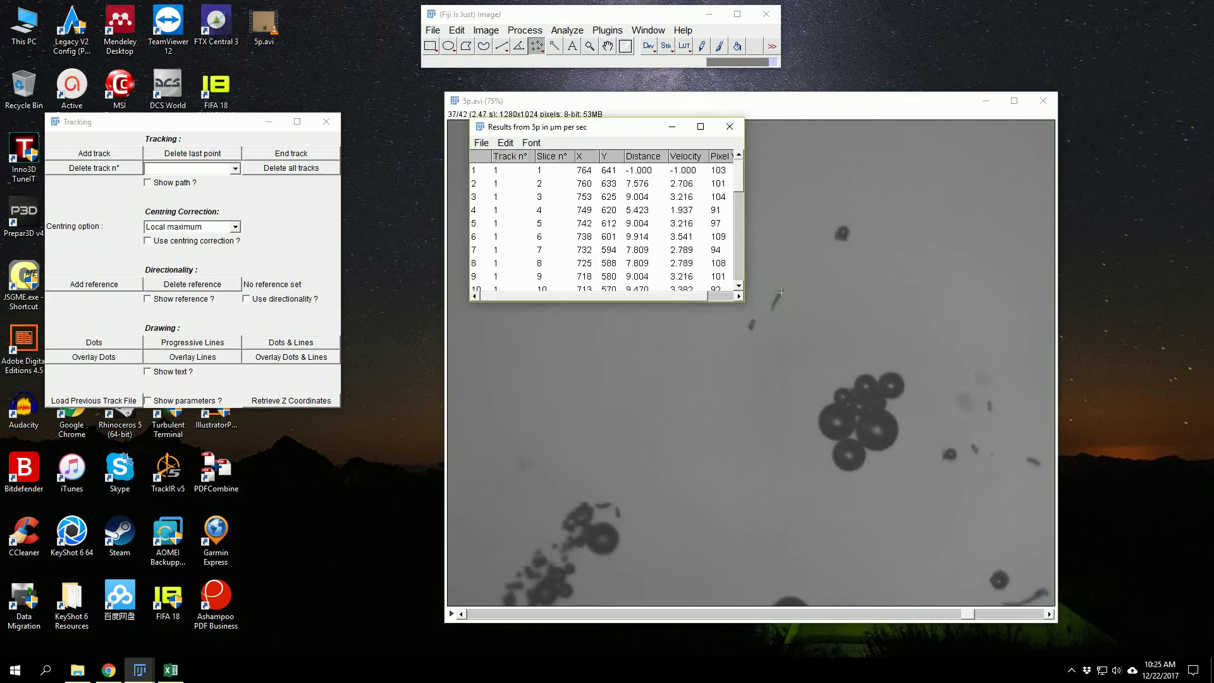
pyautogui.click(782, 291)
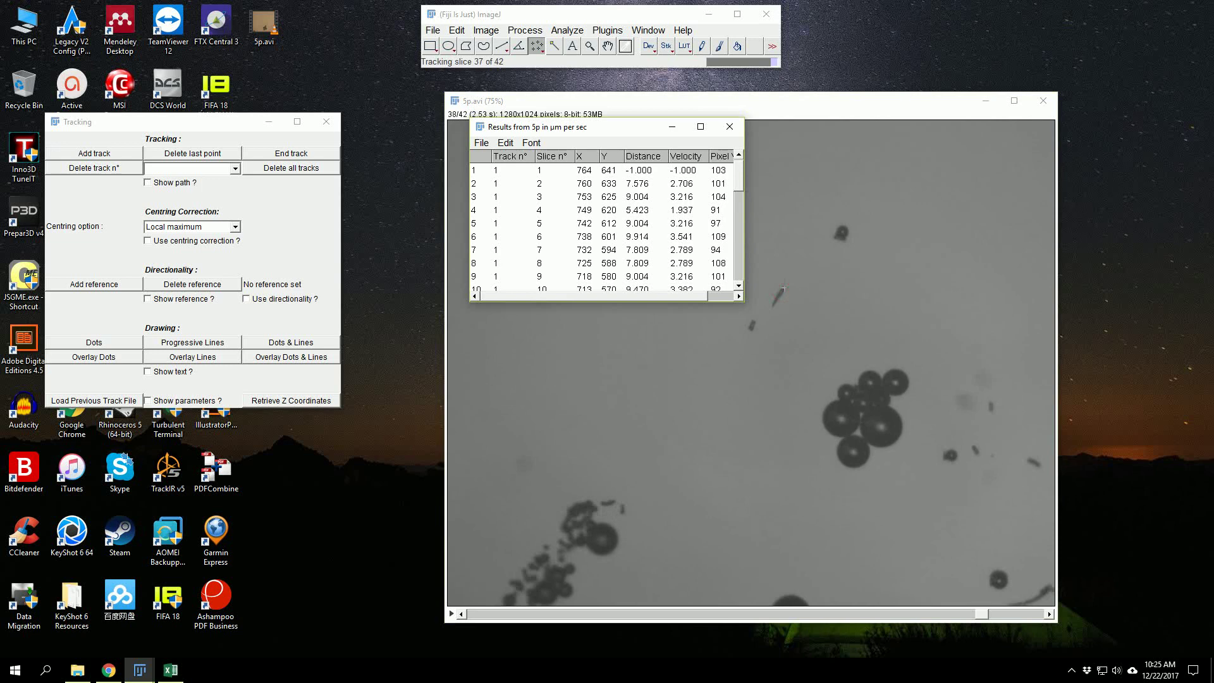
pyautogui.click(783, 290)
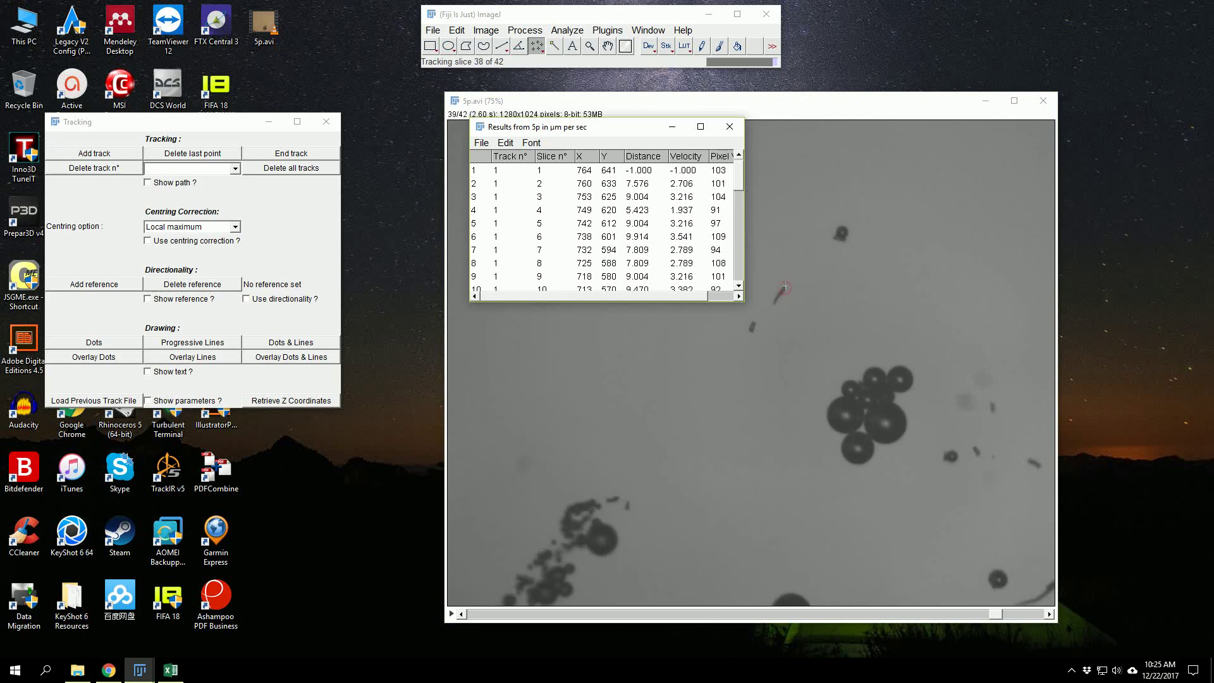
pyautogui.click(783, 289)
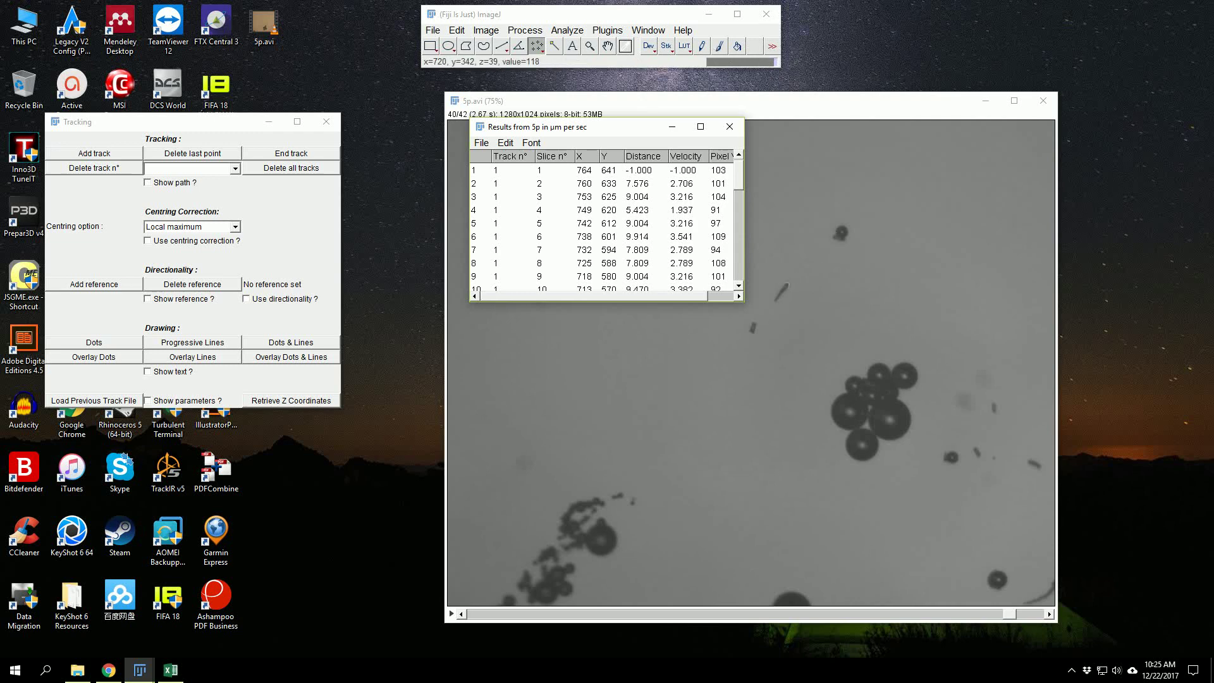
pyautogui.click(790, 281)
pyautogui.click(790, 280)
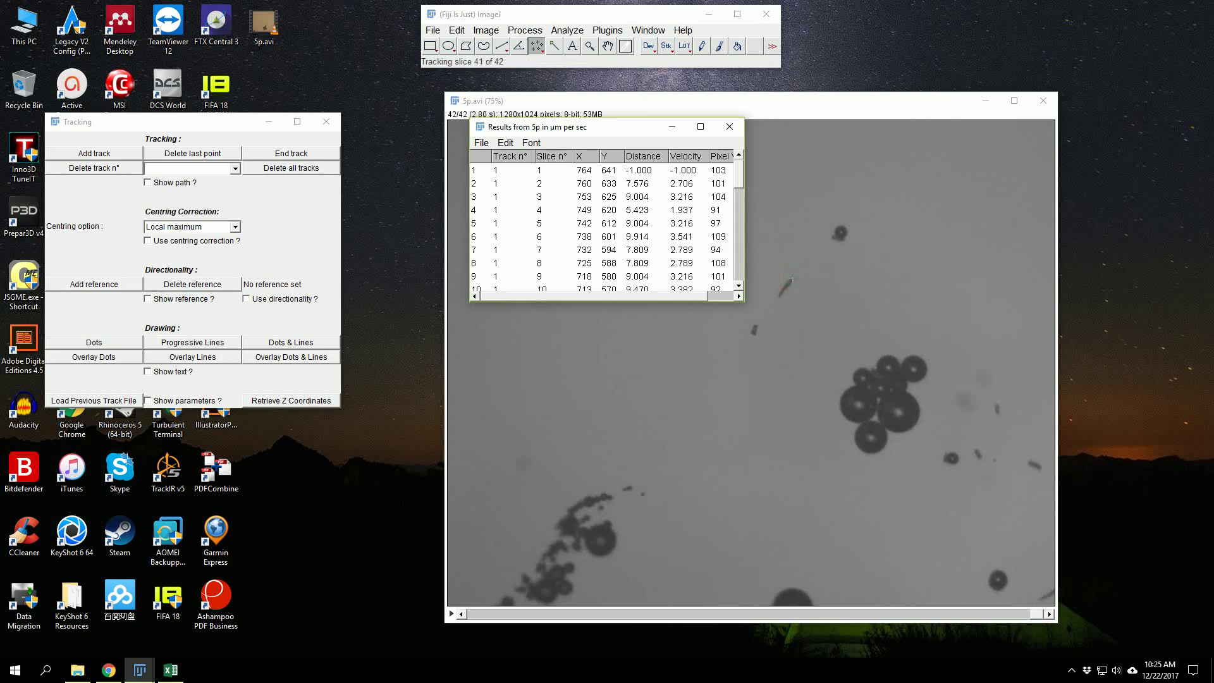
pyautogui.click(790, 279)
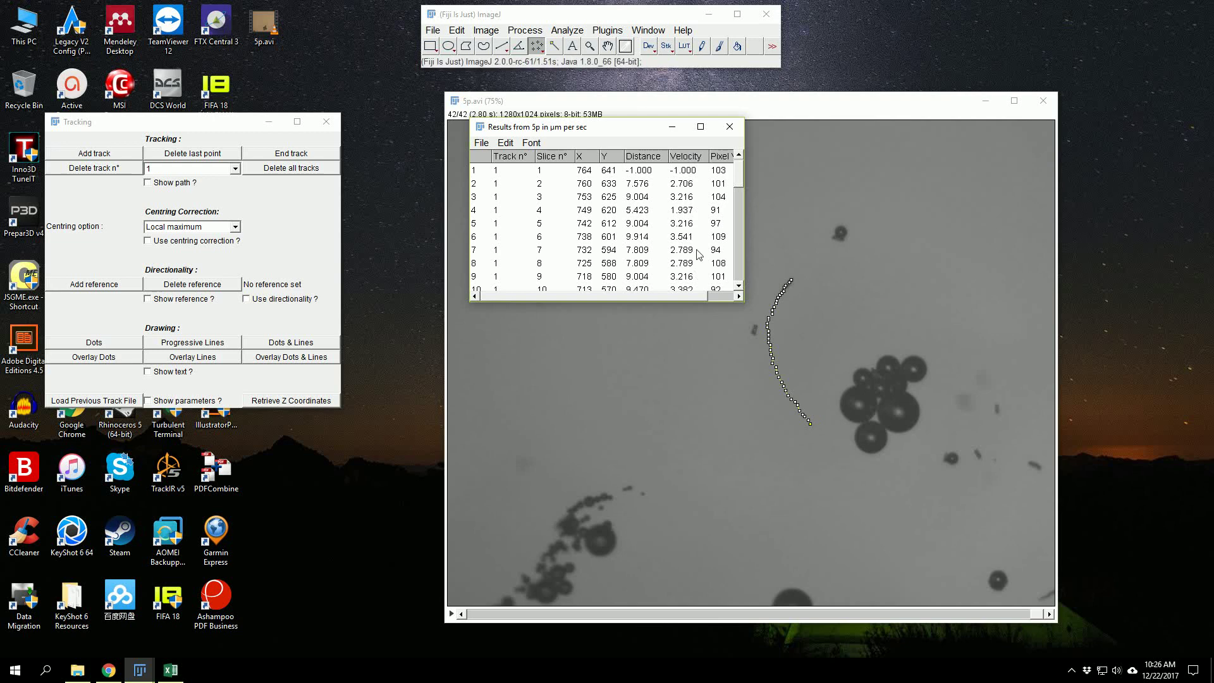
pyautogui.moveTo(589, 132); pyautogui.dragTo(485, 286)
# Step: Save the results table to the Desktop as 'Results from 5p in um per sec.csv'
pyautogui.click(378, 296)
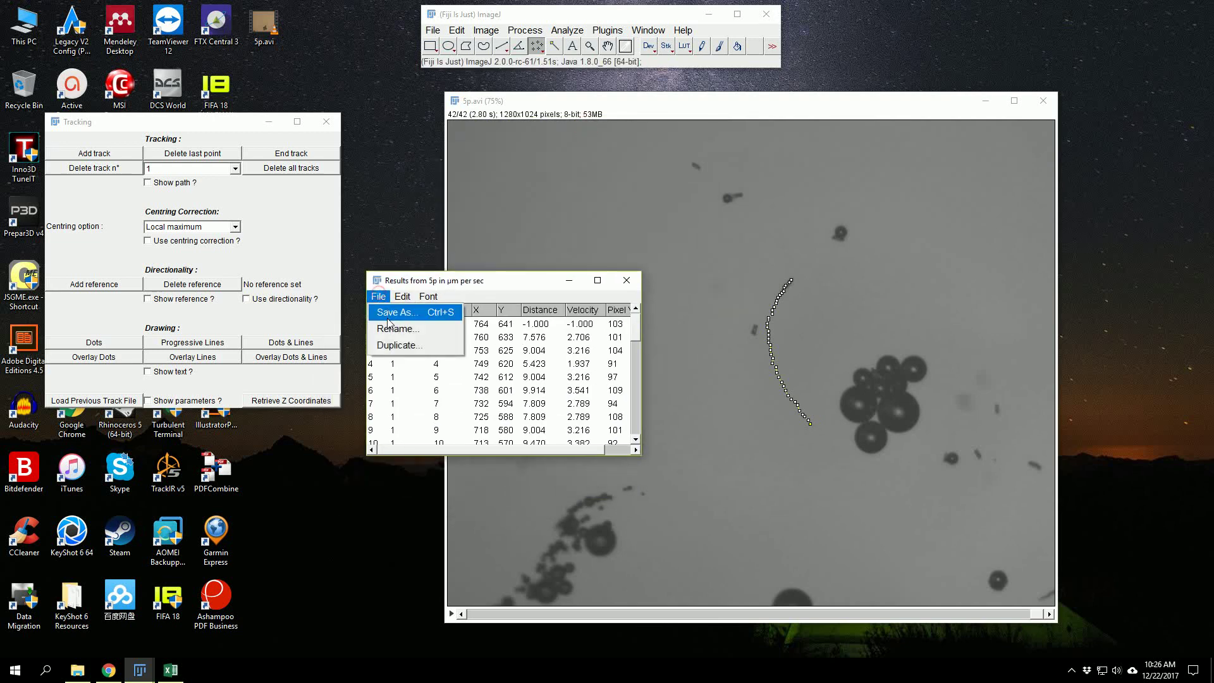
pyautogui.click(393, 313)
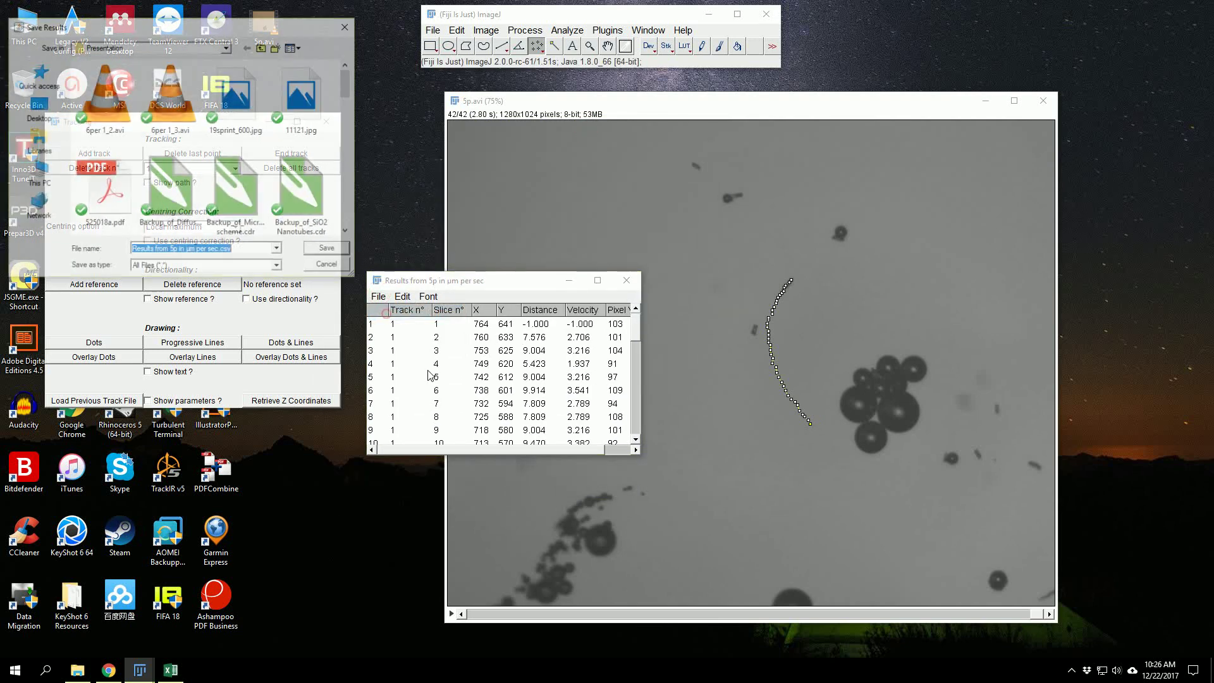
pyautogui.click(38, 107)
pyautogui.click(178, 268)
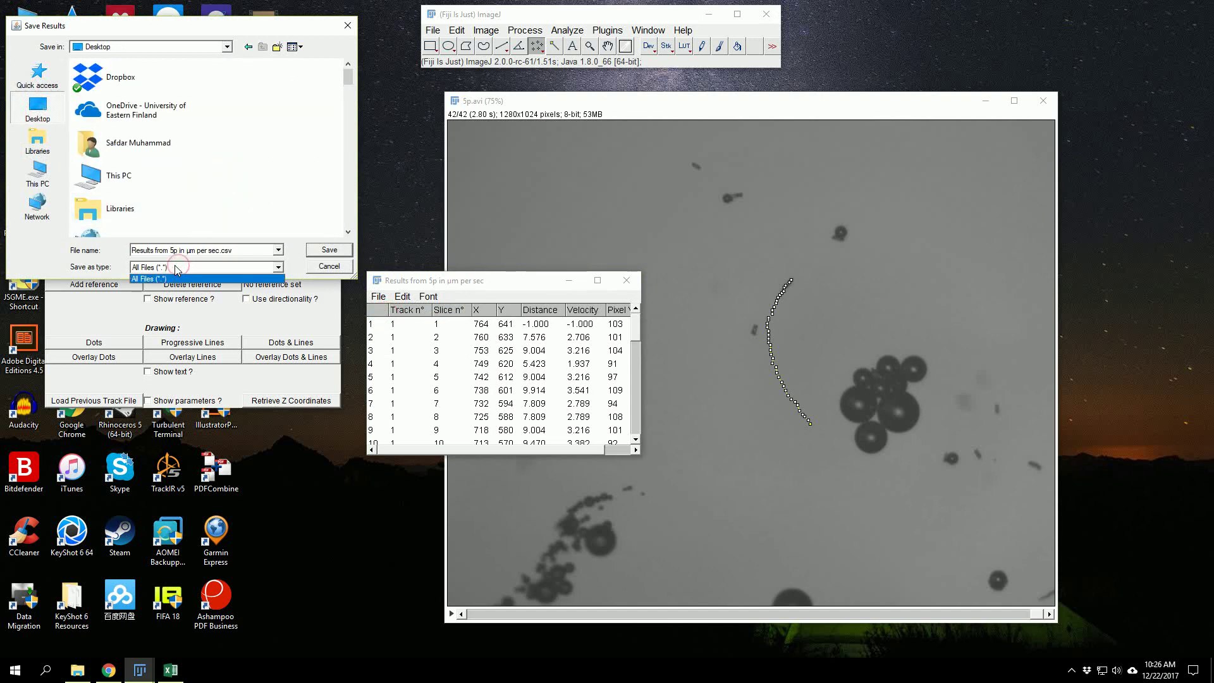
pyautogui.click(178, 276)
pyautogui.click(329, 250)
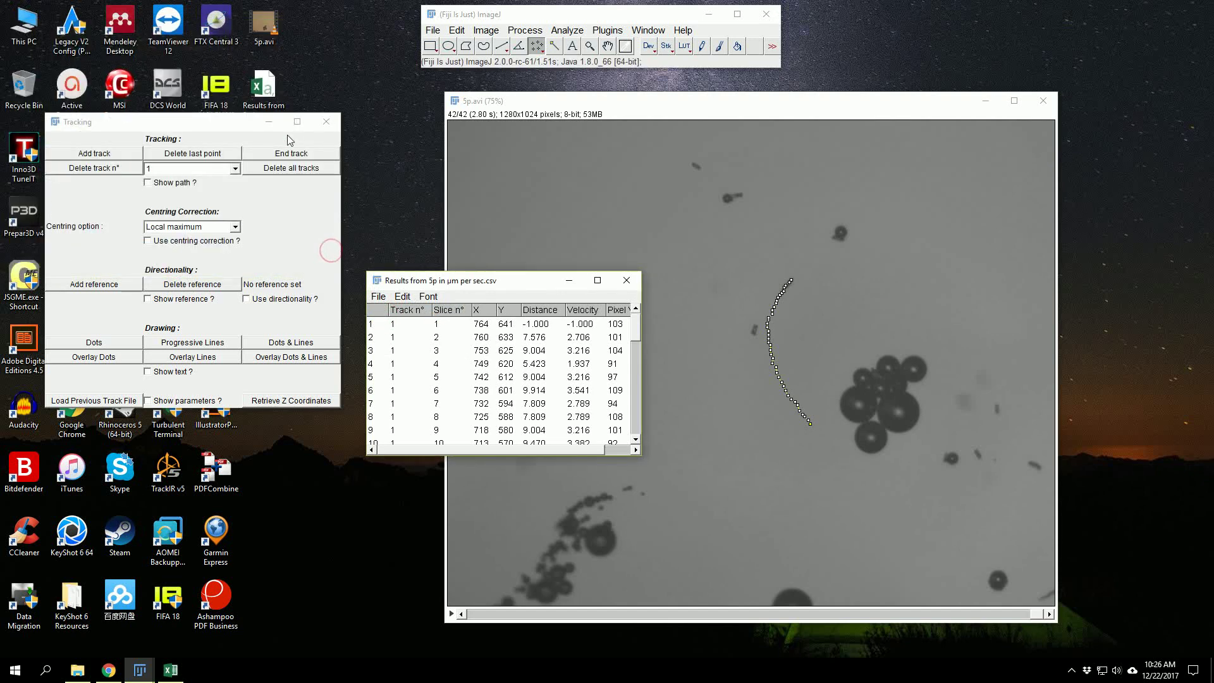
pyautogui.moveTo(227, 128)
pyautogui.mouseDown()
pyautogui.moveTo(187, 161)
pyautogui.moveTo(193, 140)
pyautogui.moveTo(216, 140)
pyautogui.mouseUp()
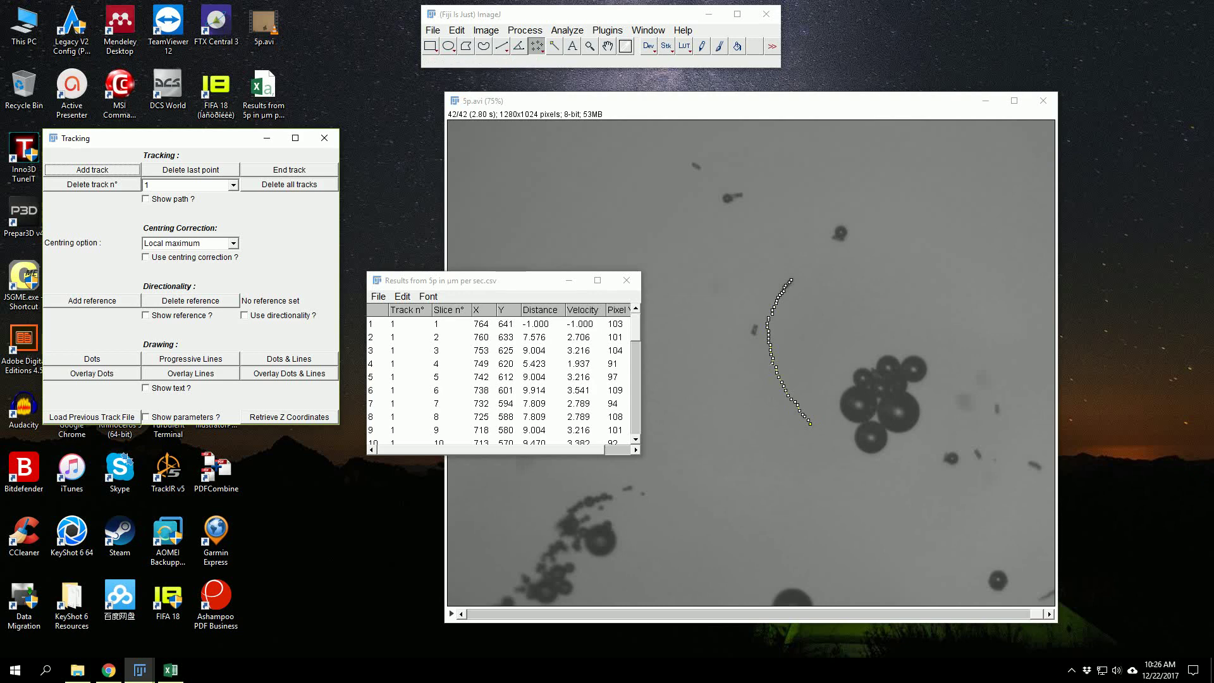
# Step: Minimize the results and generate the Overlay Dots & Lines movie, playing it through
pyautogui.click(571, 282)
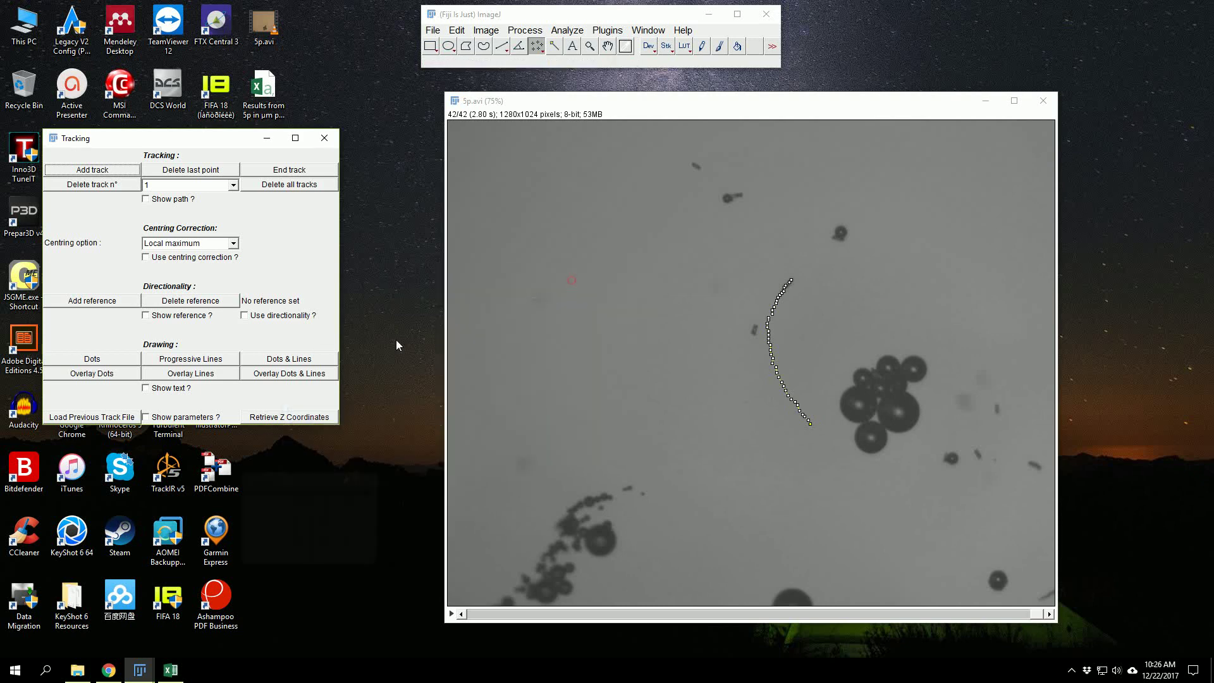
pyautogui.click(291, 374)
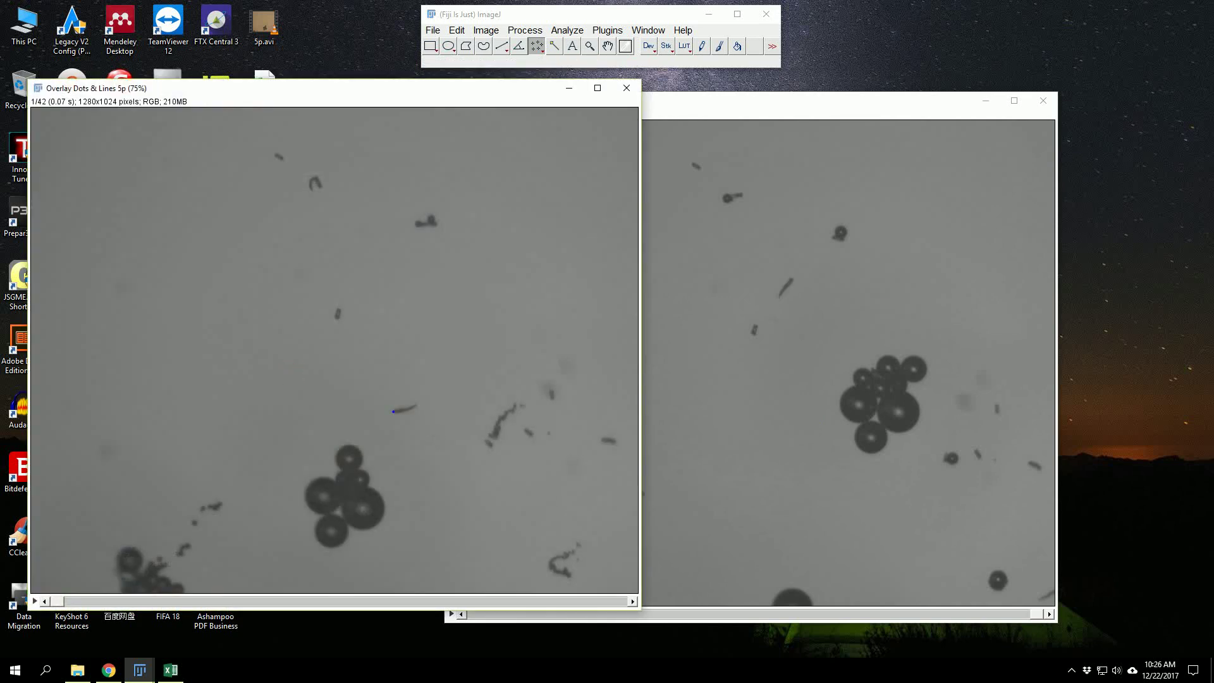
pyautogui.moveTo(166, 91); pyautogui.dragTo(480, 95)
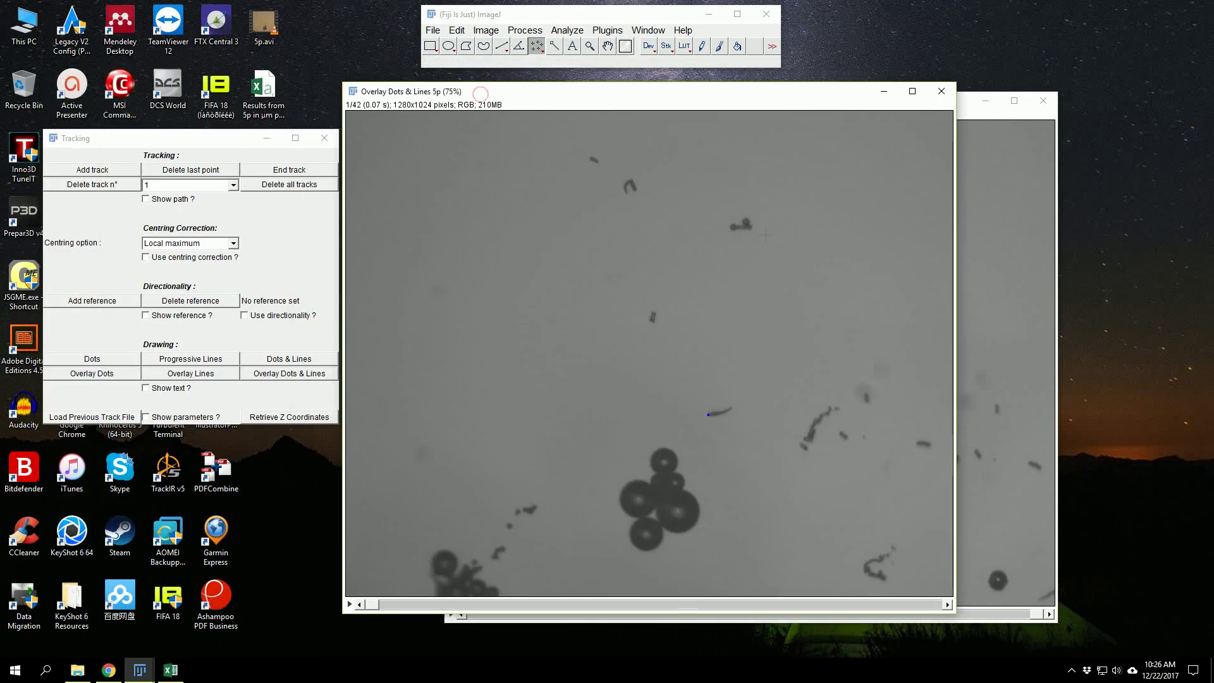
pyautogui.click(349, 605)
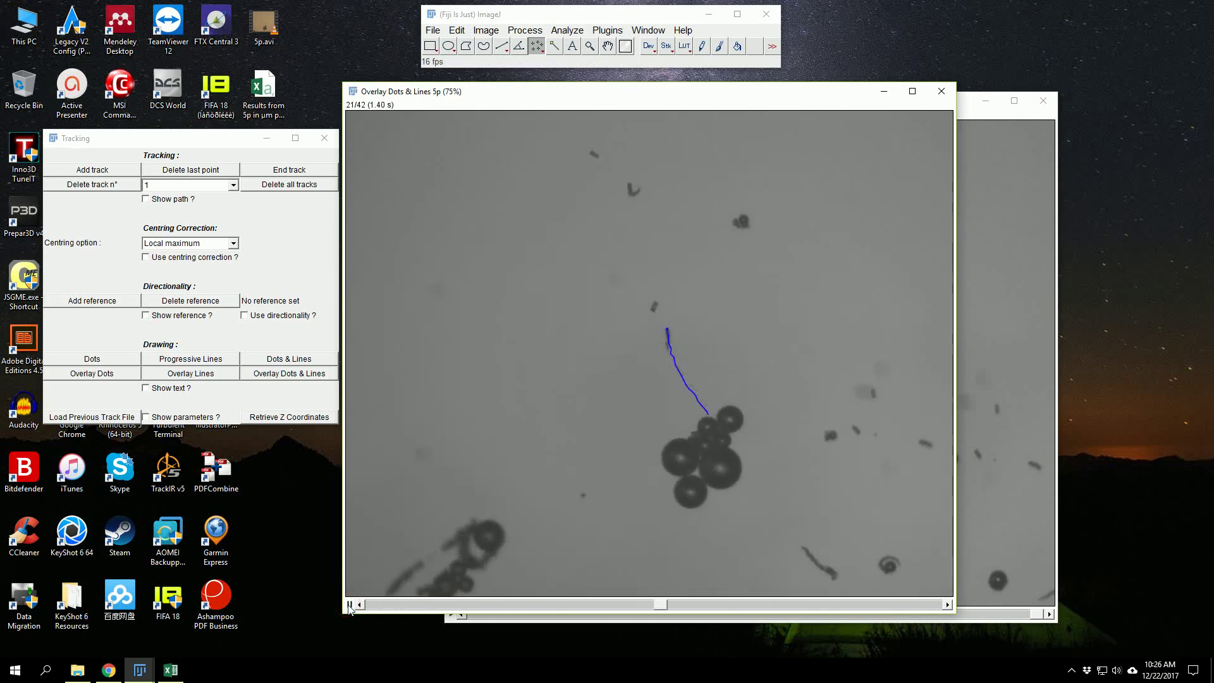
pyautogui.click(349, 605)
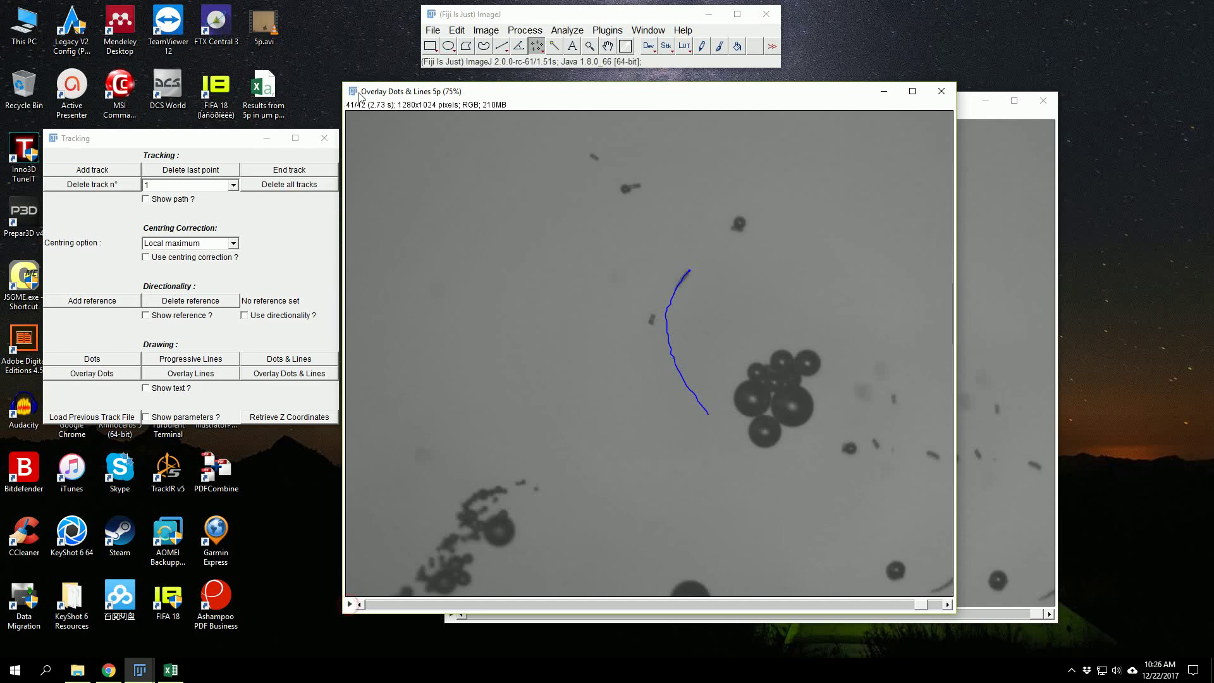
# Step: Export the overlay movie as AVI with Compression set to None
pyautogui.moveTo(388, 95); pyautogui.dragTo(424, 95)
pyautogui.click(437, 31)
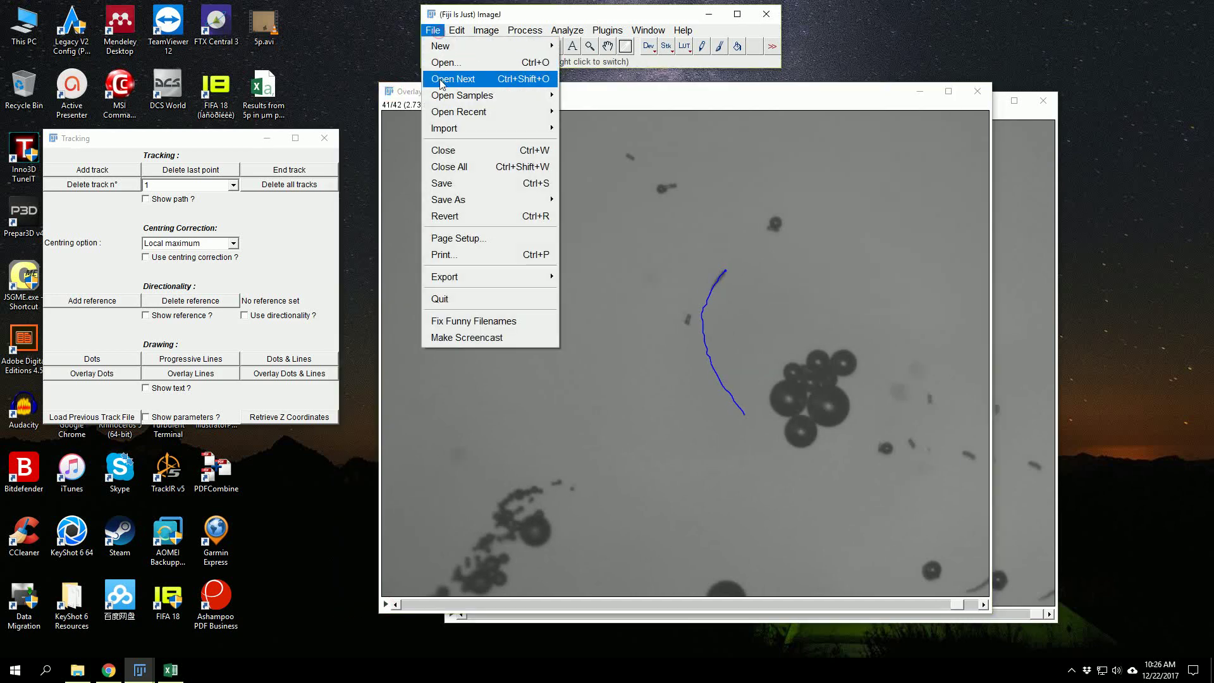
pyautogui.moveTo(453, 204)
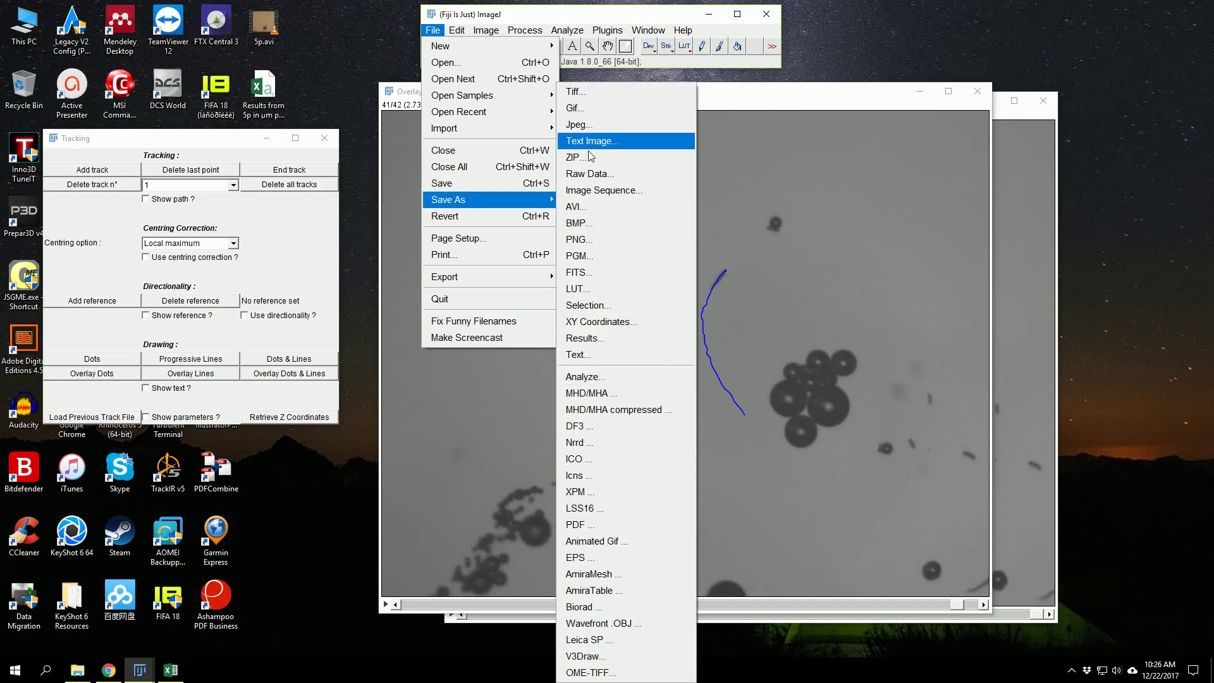
pyautogui.click(597, 211)
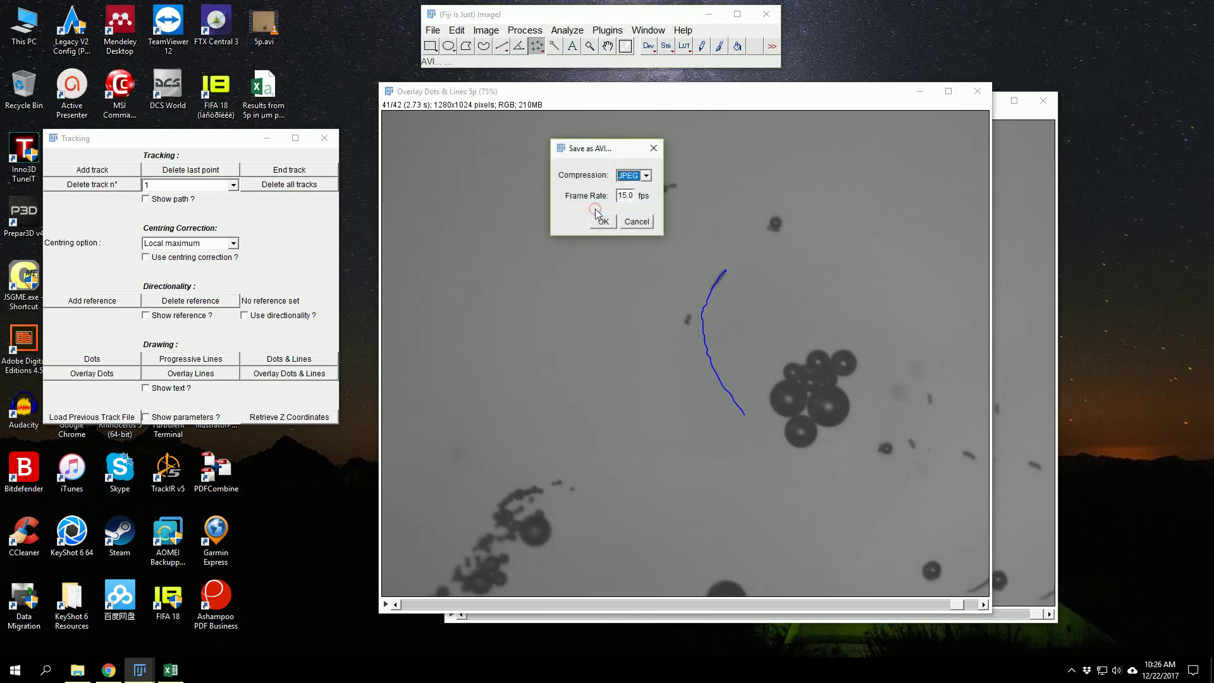
pyautogui.click(647, 178)
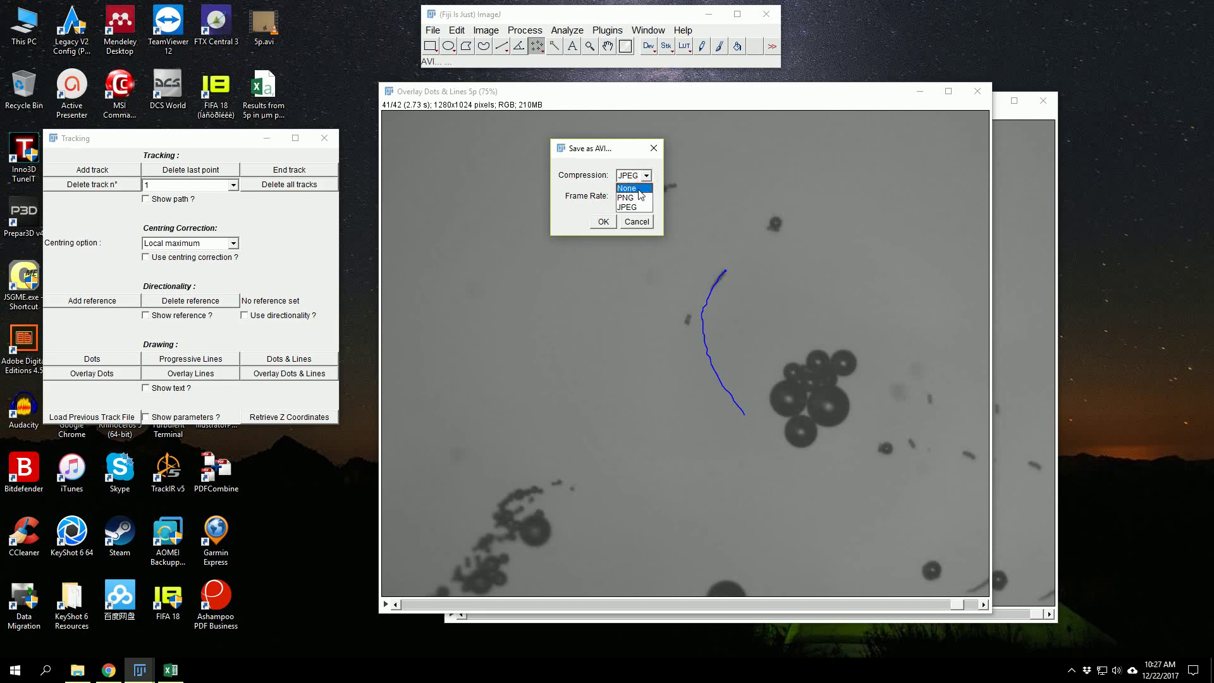
pyautogui.click(641, 189)
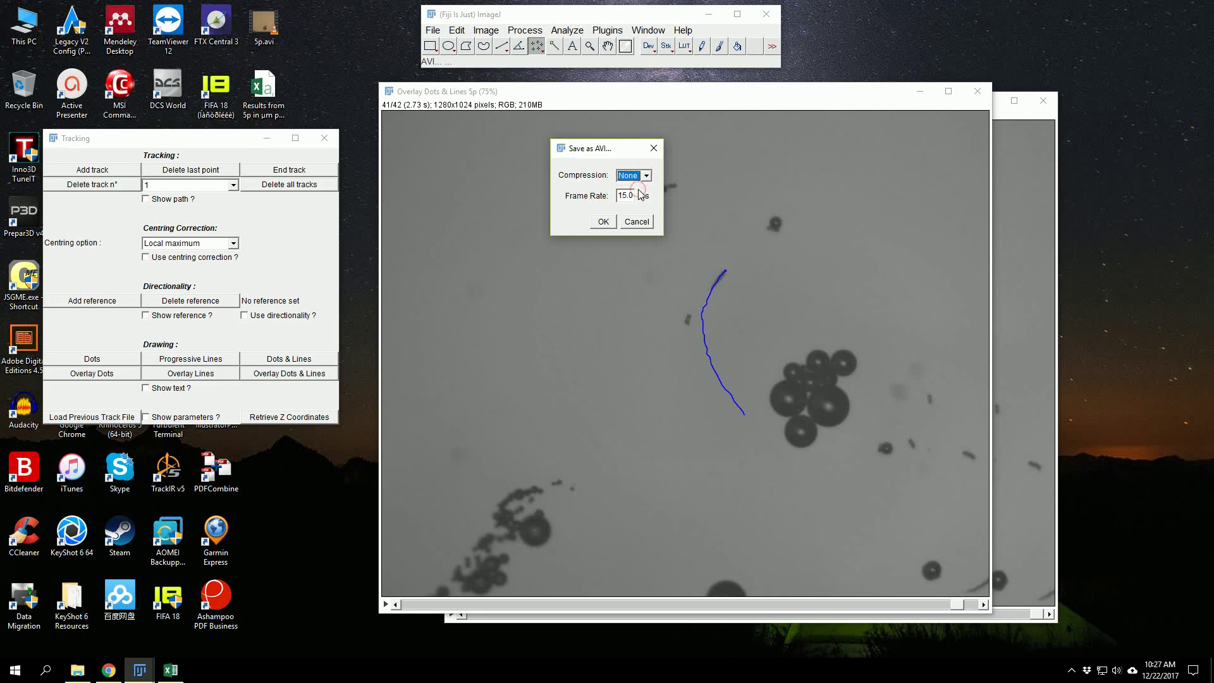
# Step: Save it as 'Overlay Dots & Lines 5p.avi' on the Desktop, then close the overlay and 5p.avi windows
pyautogui.click(603, 222)
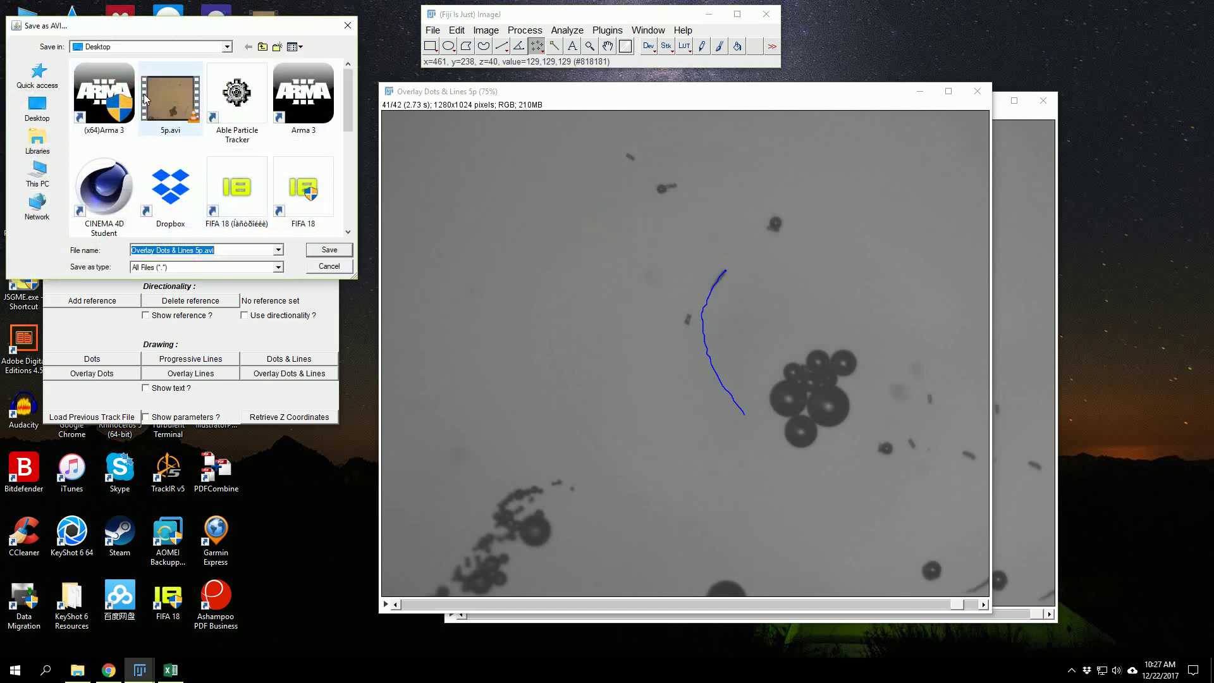
pyautogui.click(321, 249)
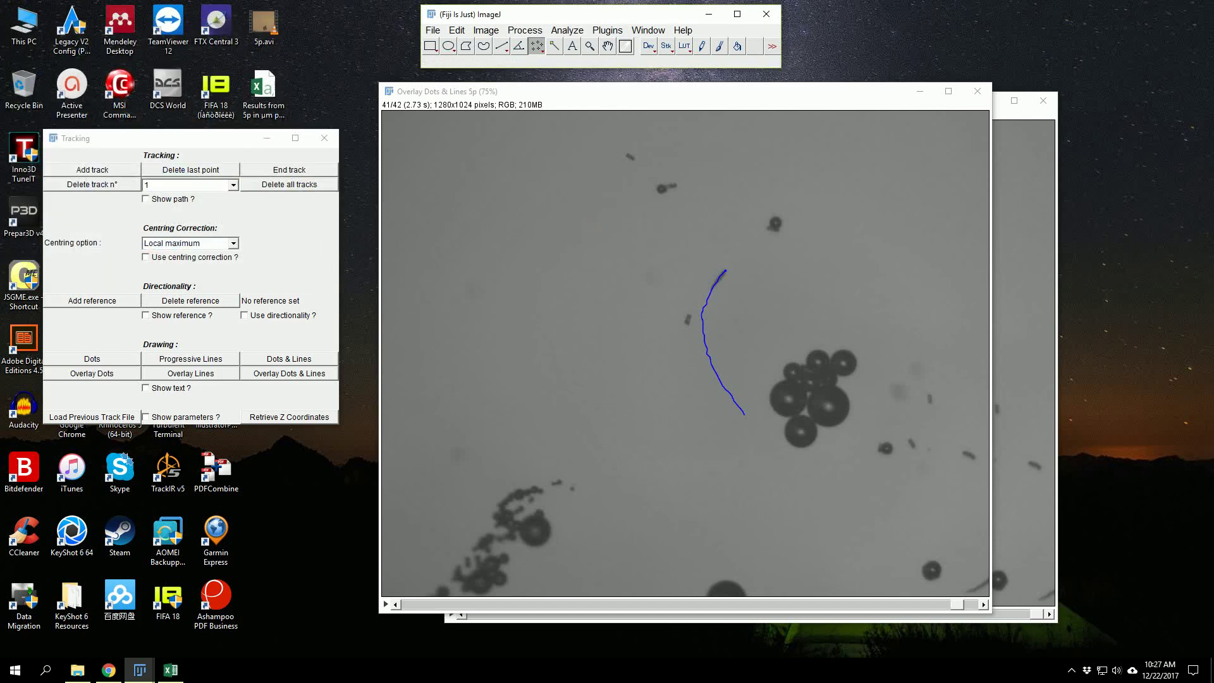
pyautogui.click(978, 92)
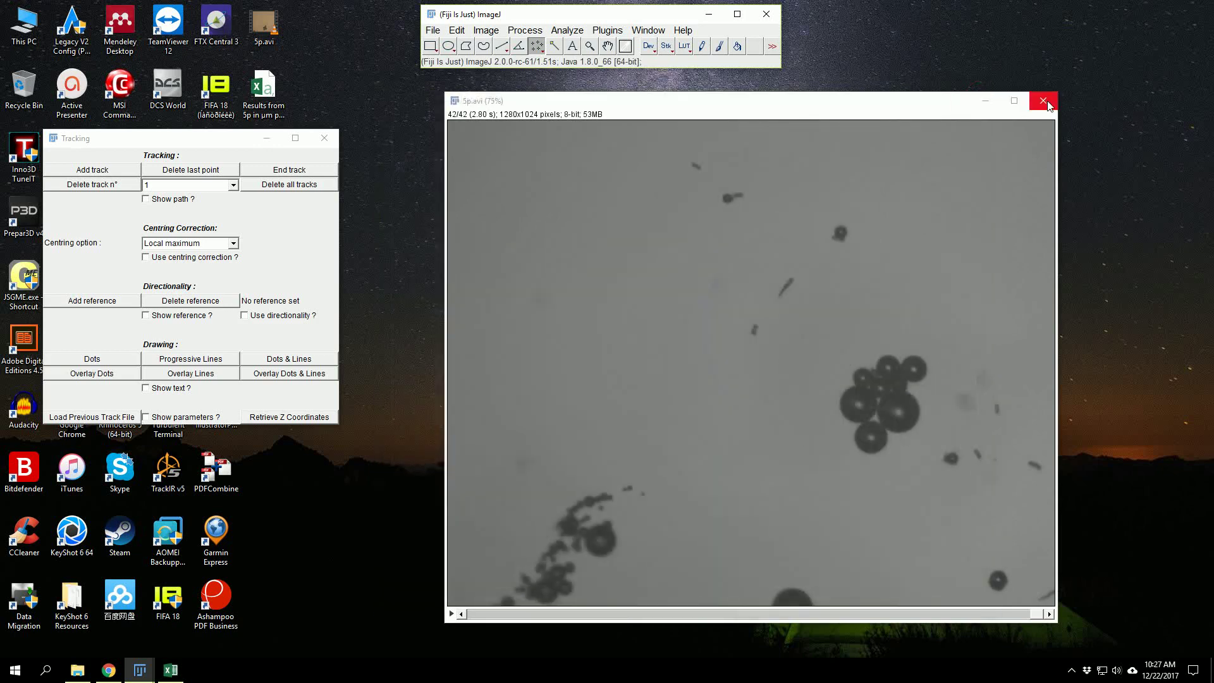
pyautogui.click(1043, 101)
pyautogui.moveTo(190, 138); pyautogui.dragTo(695, 135)
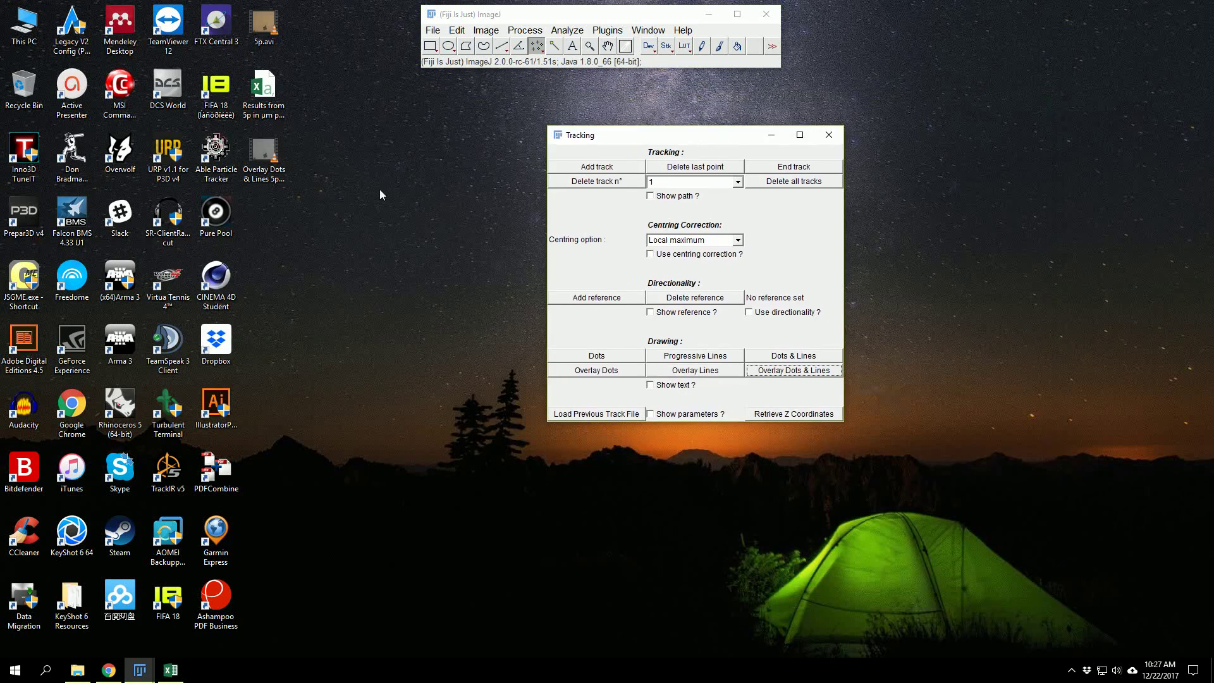
pyautogui.doubleClick(265, 166)
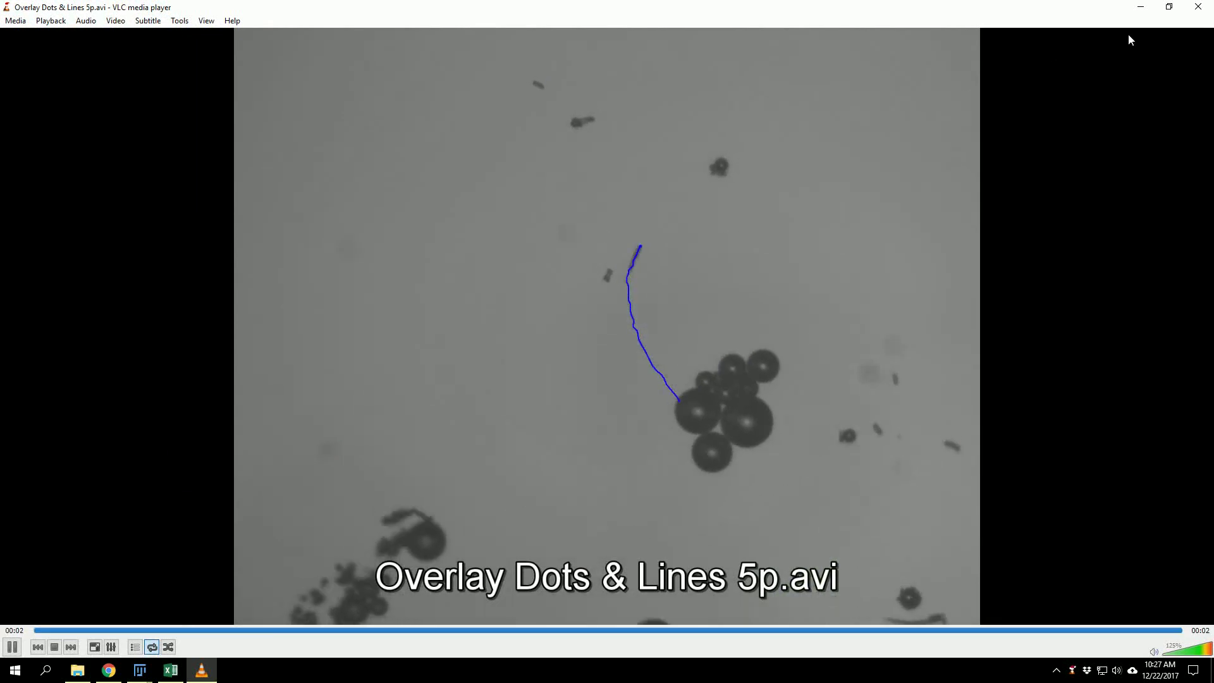
pyautogui.click(1202, 12)
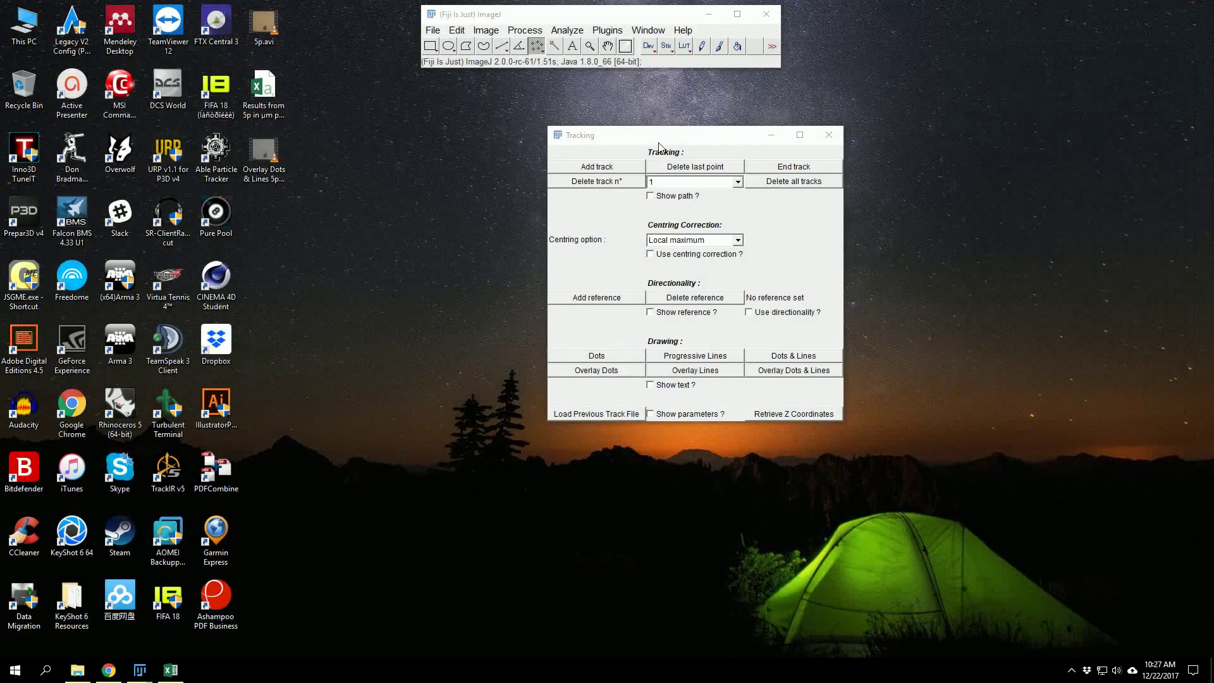
# Step: Open 'Results from 5p in µm per sec.csv' in Excel and maximize the window
pyautogui.click(270, 101)
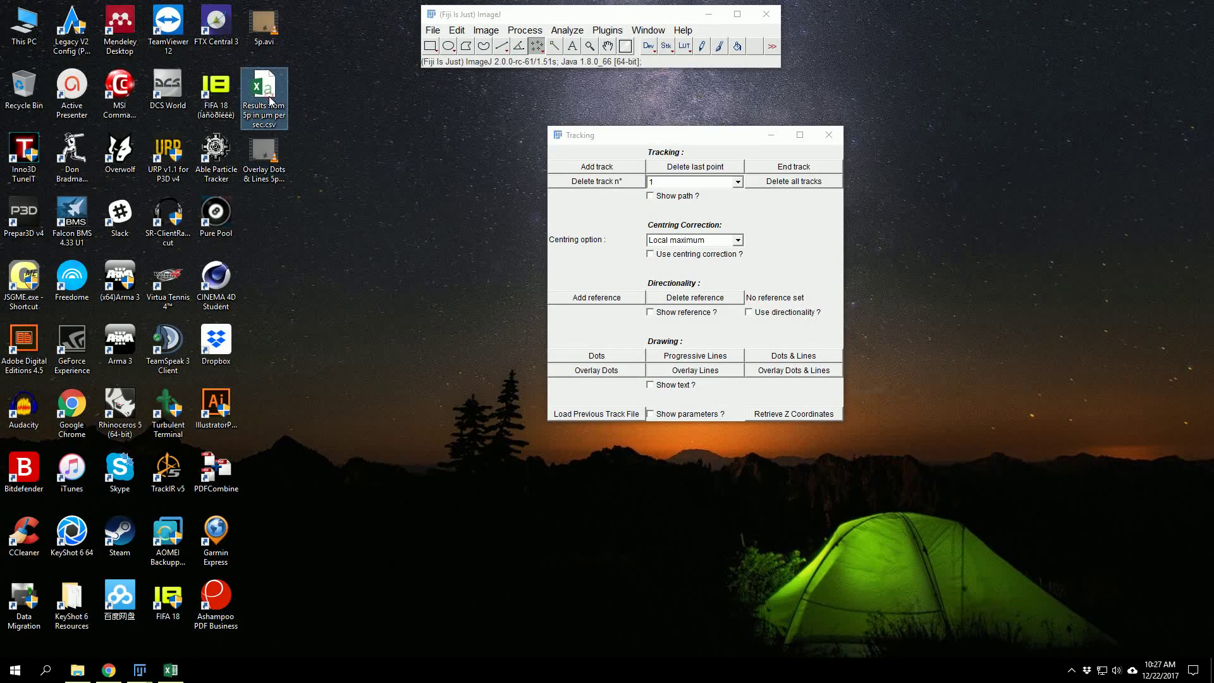
pyautogui.doubleClick(270, 101)
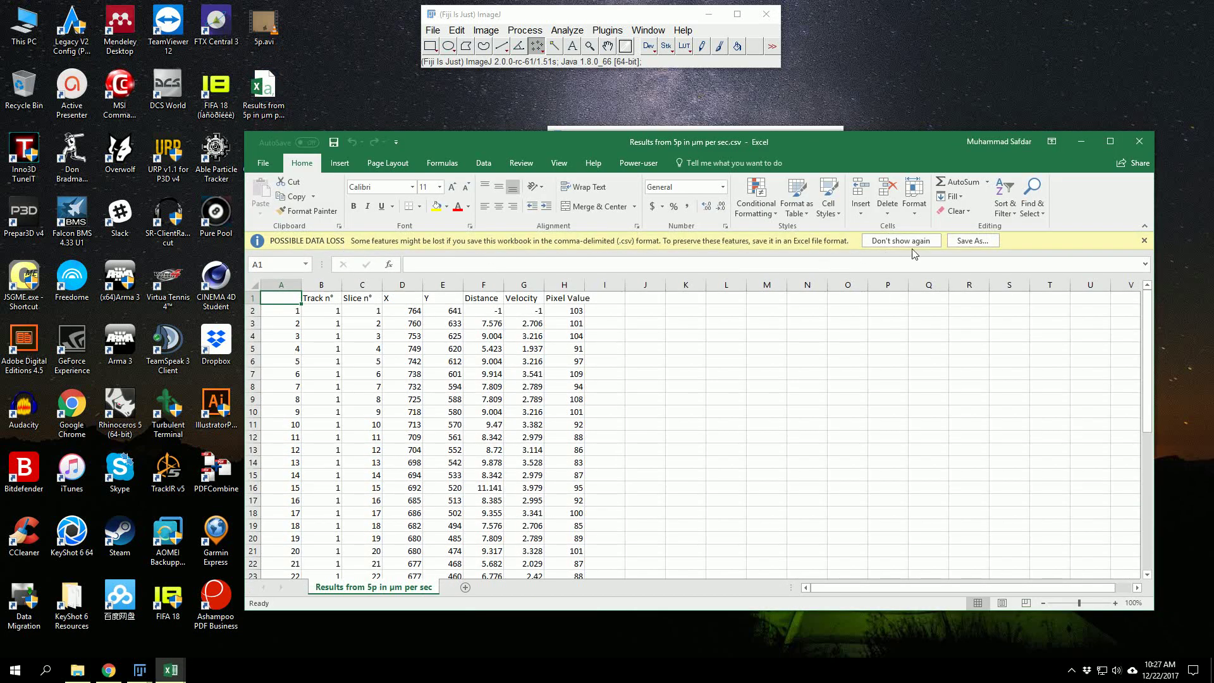
pyautogui.doubleClick(932, 136)
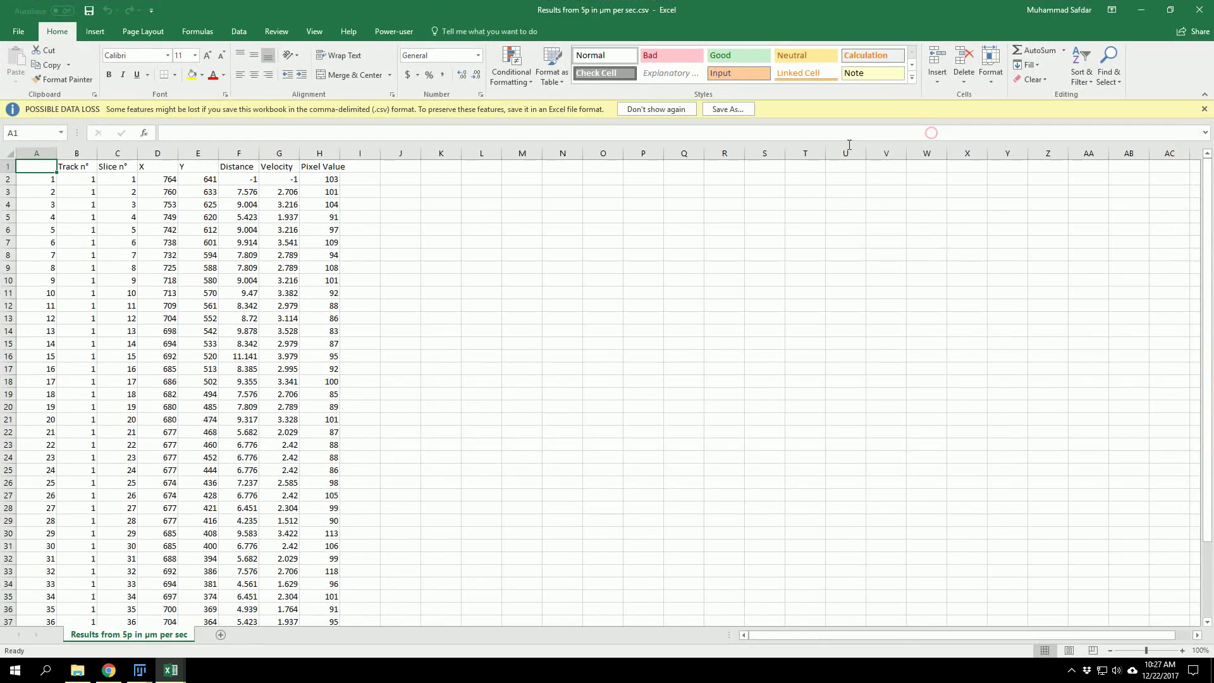
# Step: Browse the results and select the Velocity values in column G
pyautogui.scroll(-1, 282, 208)
pyautogui.scroll(1, 263, 232)
pyautogui.moveTo(289, 163); pyautogui.dragTo(278, 231)
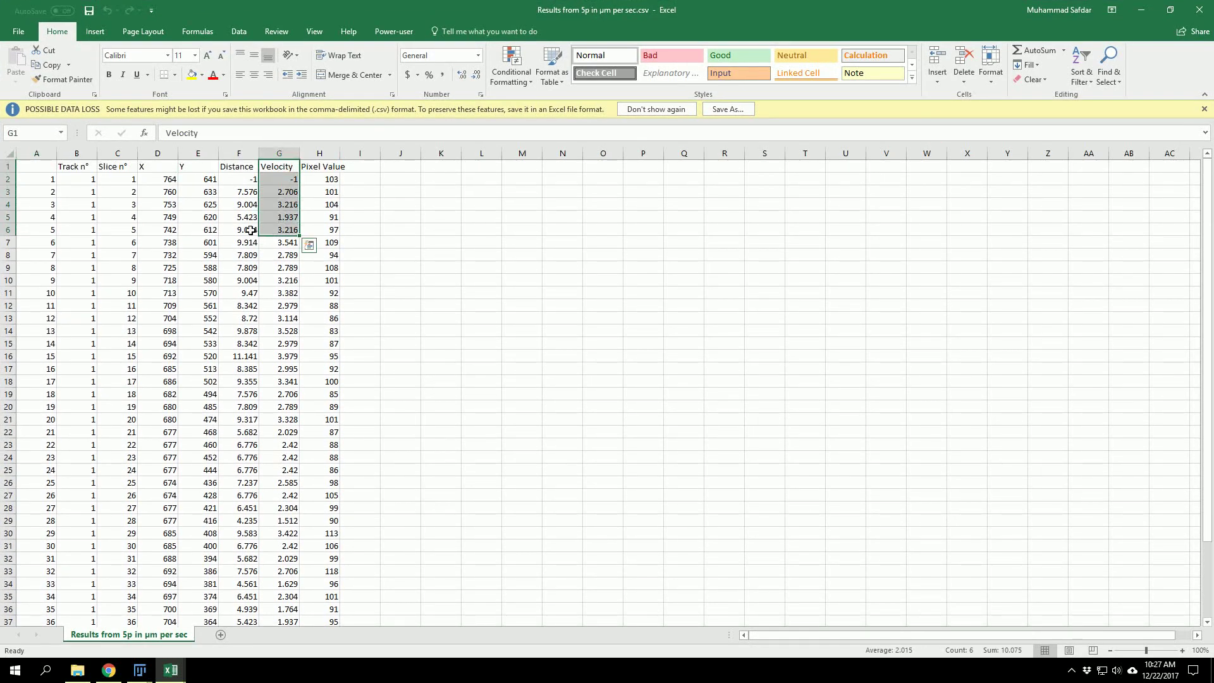
pyautogui.click(480, 207)
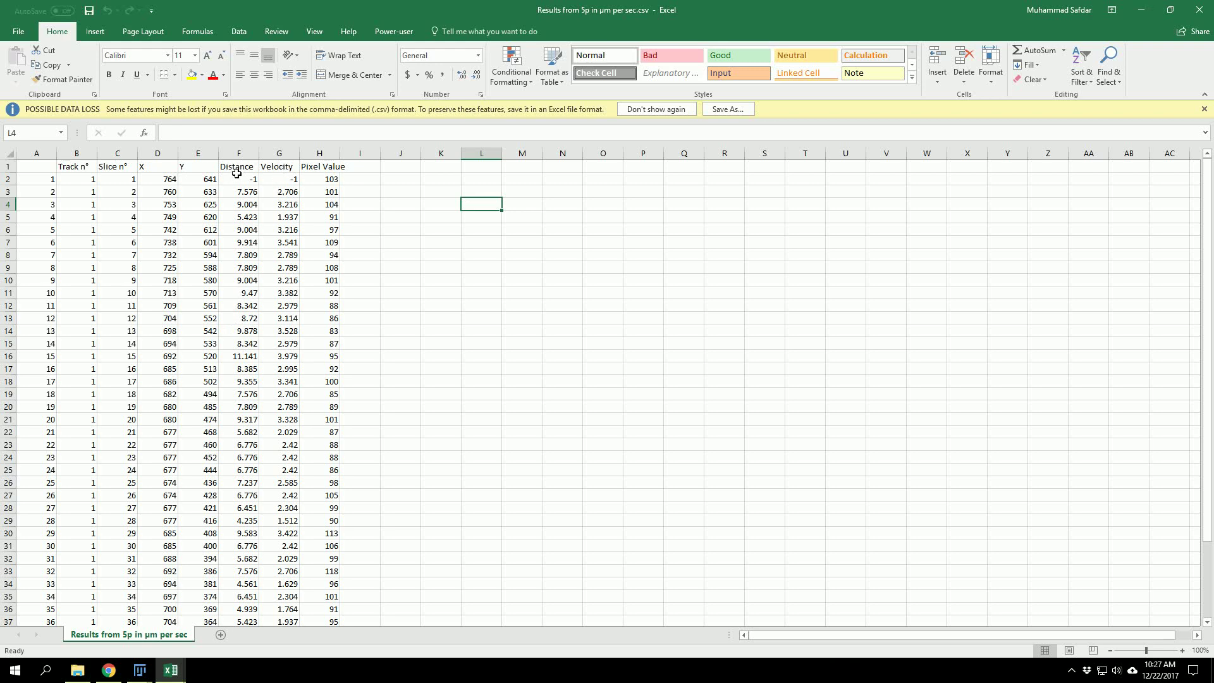
pyautogui.scroll(-4, 49, 617)
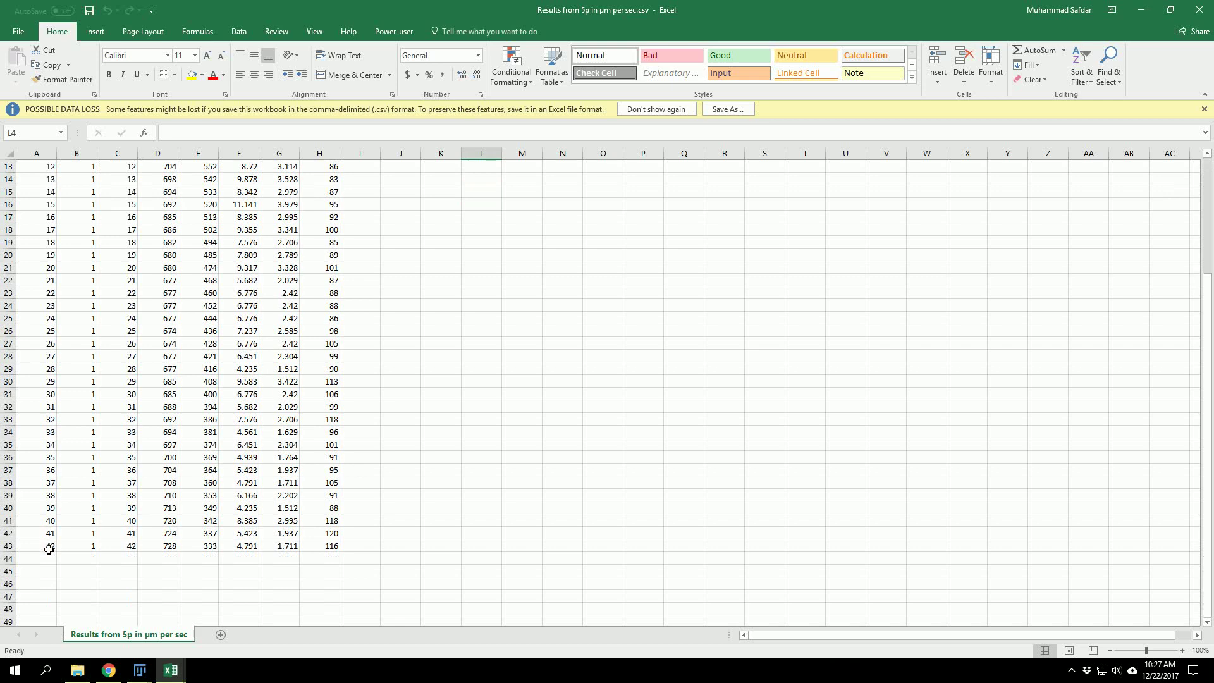
pyautogui.scroll(4, 150, 514)
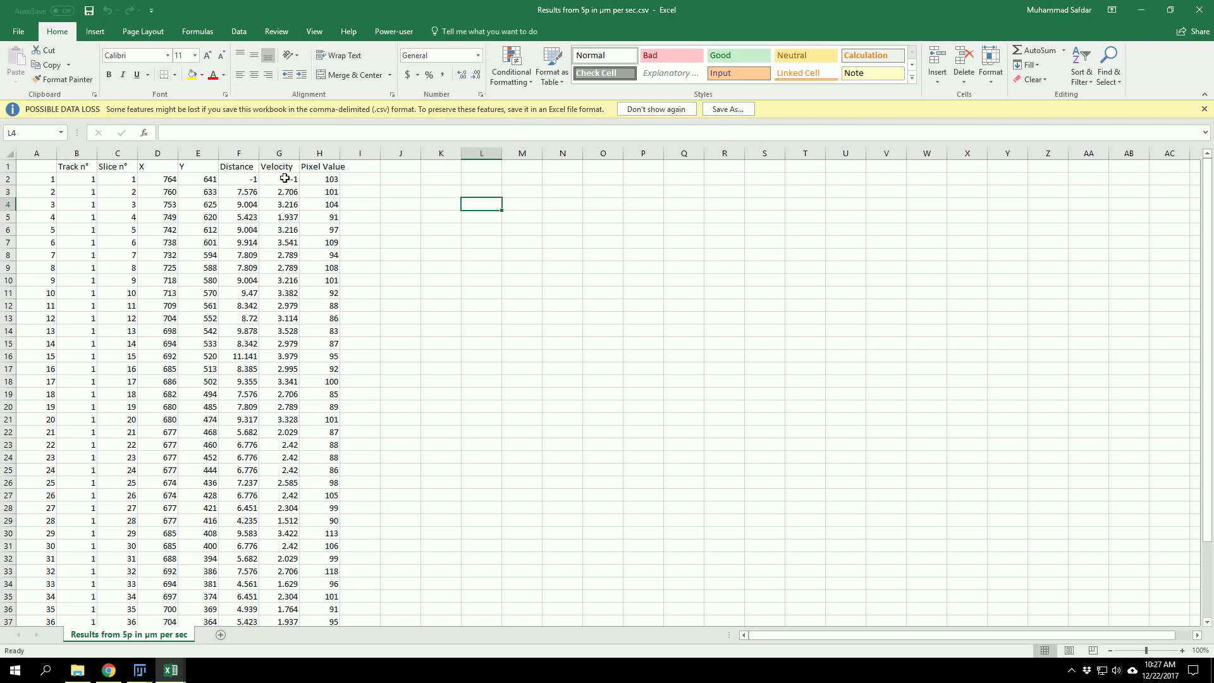
pyautogui.moveTo(282, 179); pyautogui.dragTo(287, 571)
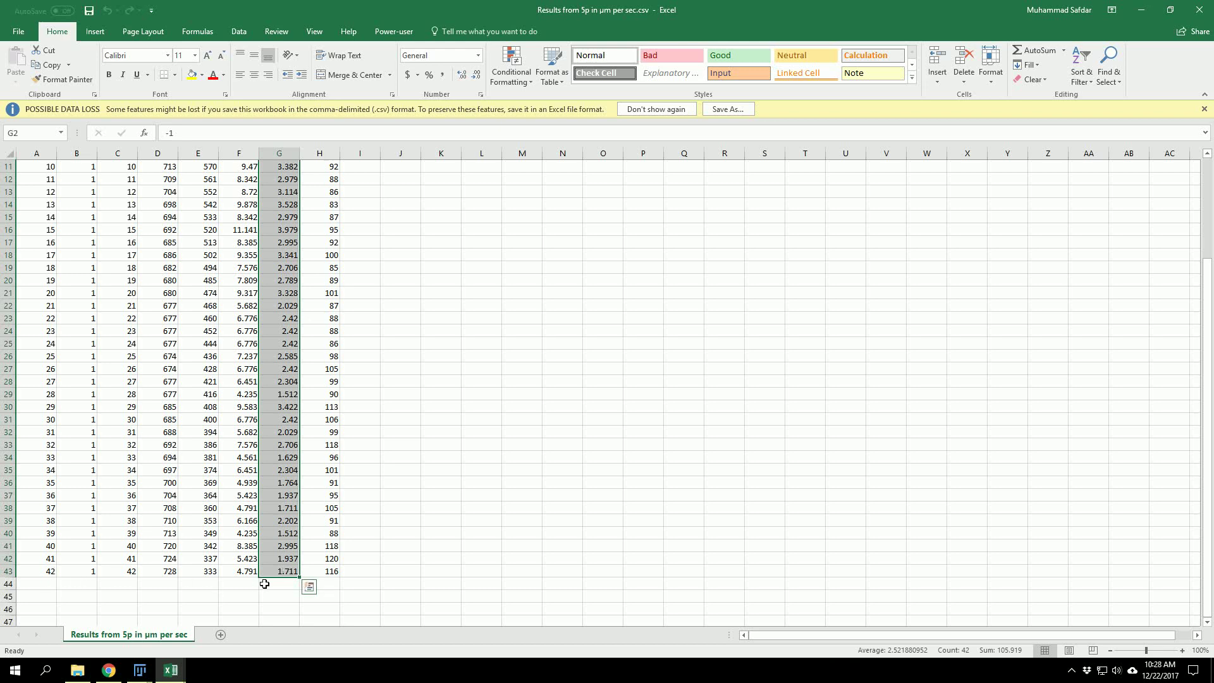
# Step: Start a SUM formula in G44, then undo the accidental change to G43
pyautogui.doubleClick(266, 584)
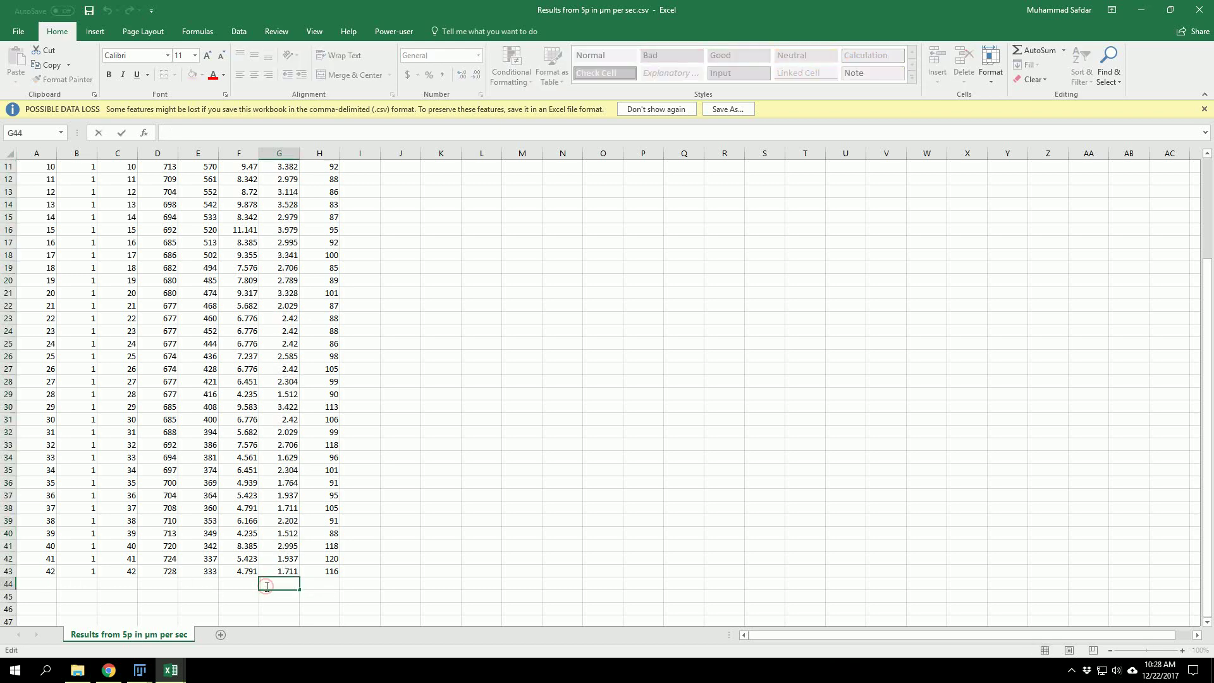
pyautogui.write('=sum')
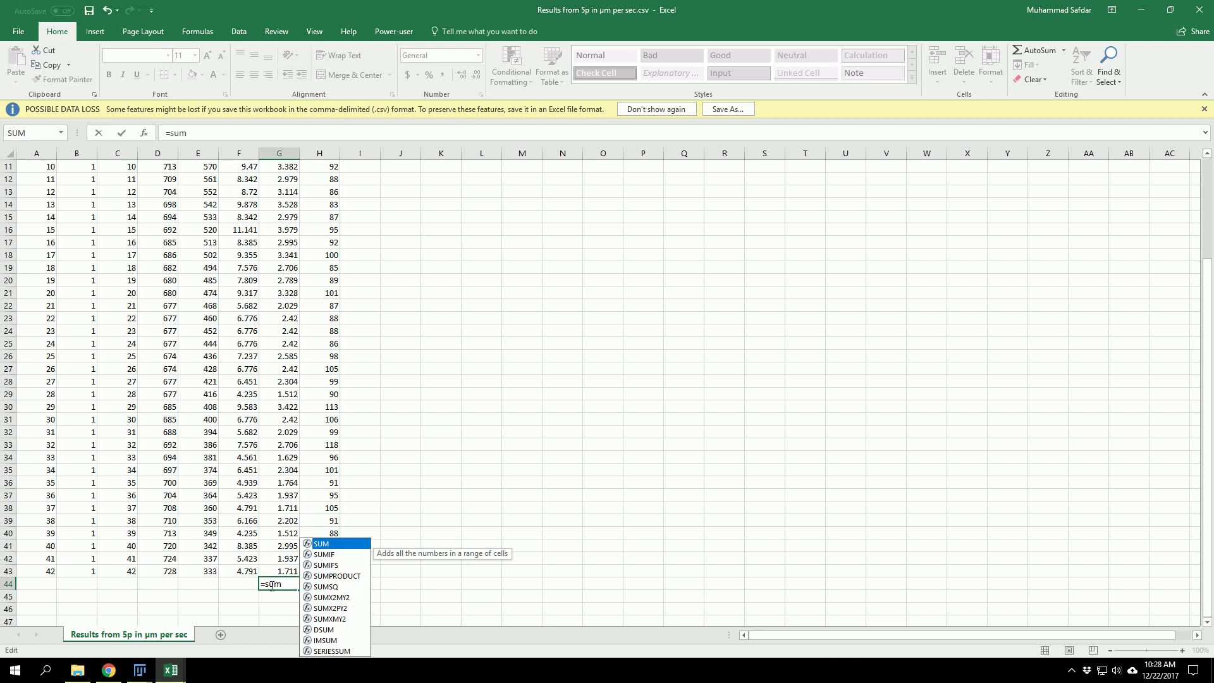
pyautogui.moveTo(277, 569); pyautogui.dragTo(280, 180)
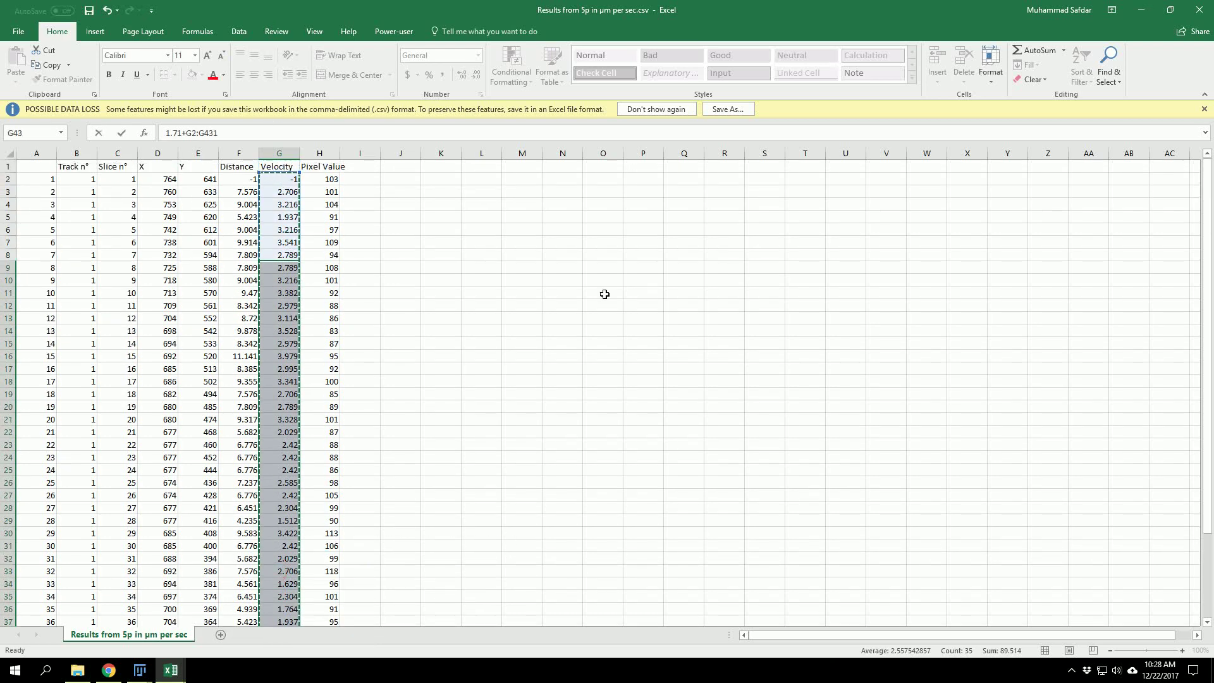
pyautogui.scroll(-6, 604, 294)
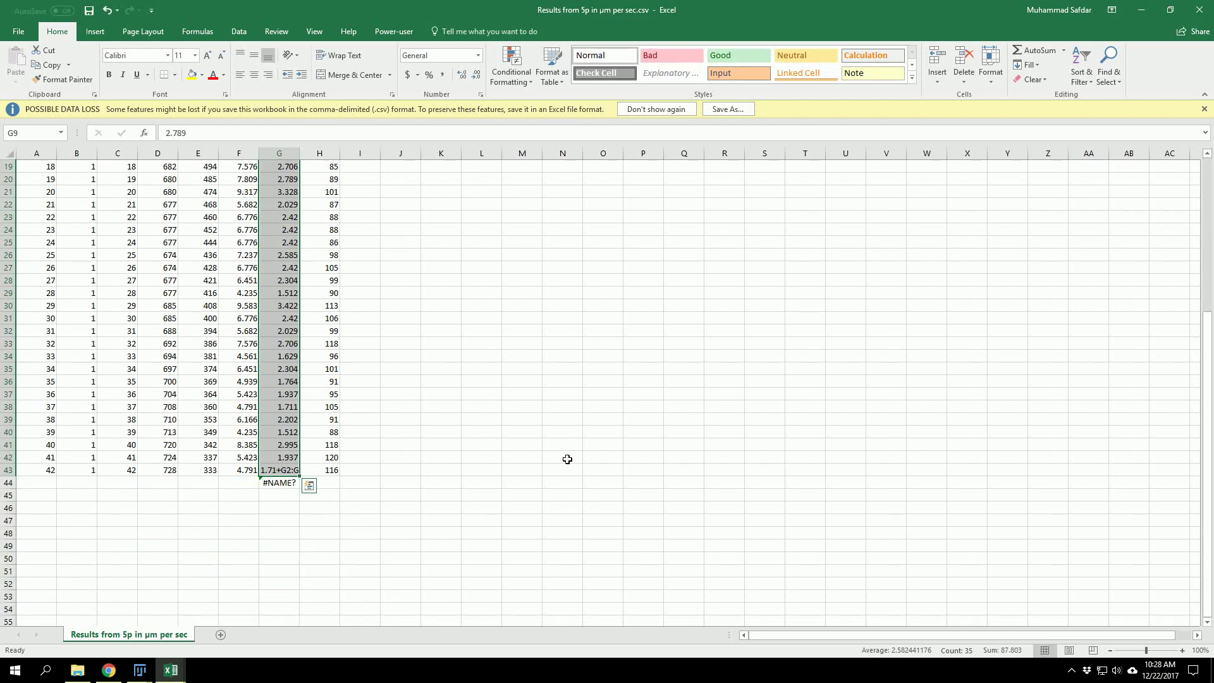
pyautogui.click(284, 495)
pyautogui.hotkey('ctrl', 'z')
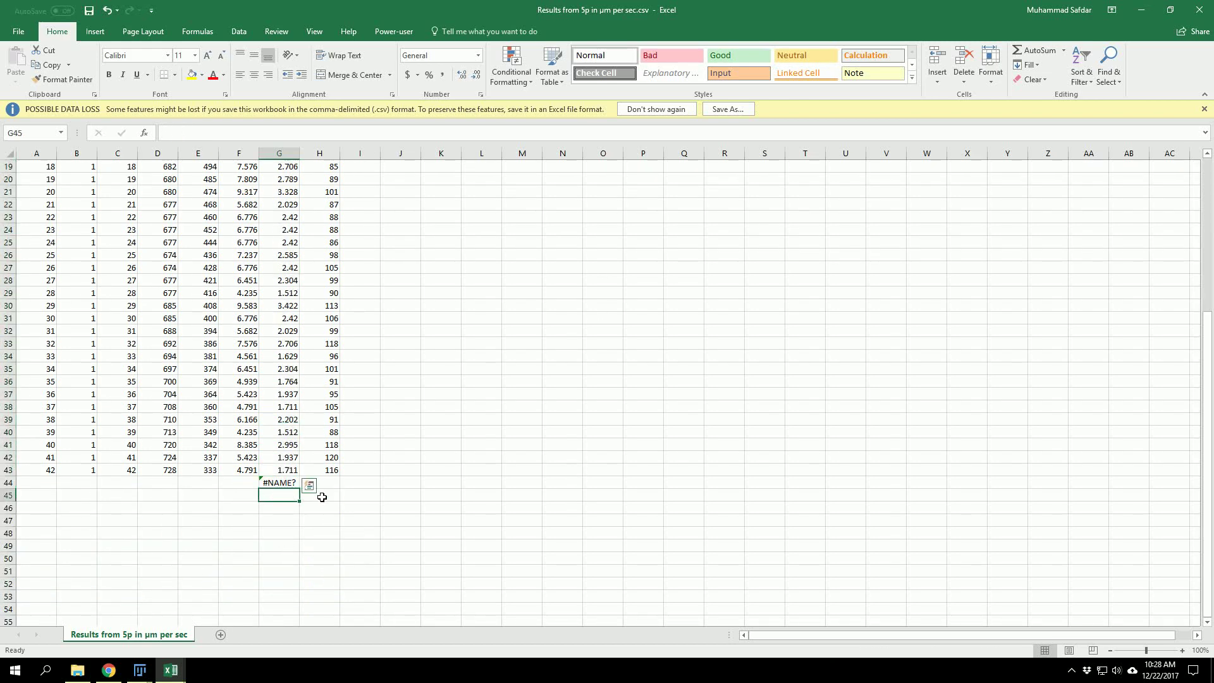
# Step: Enter =SUM(G2:G43) in G44, giving a velocity total of 105.919
pyautogui.click(285, 484)
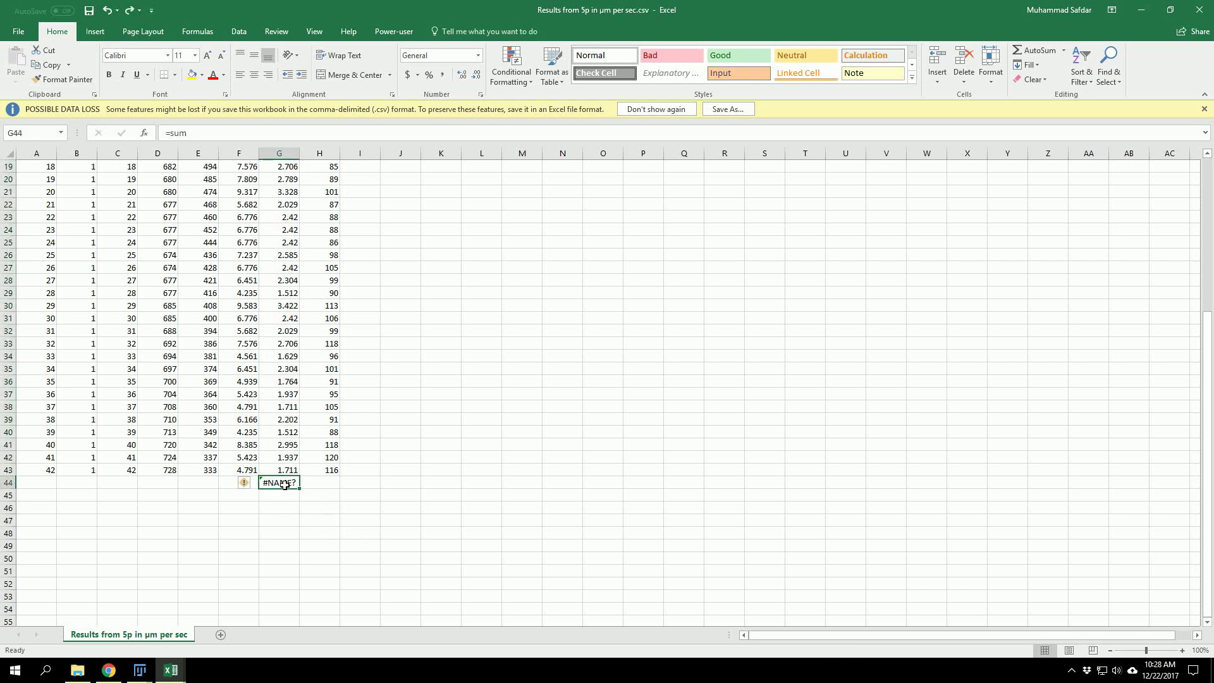
pyautogui.write('=sum')
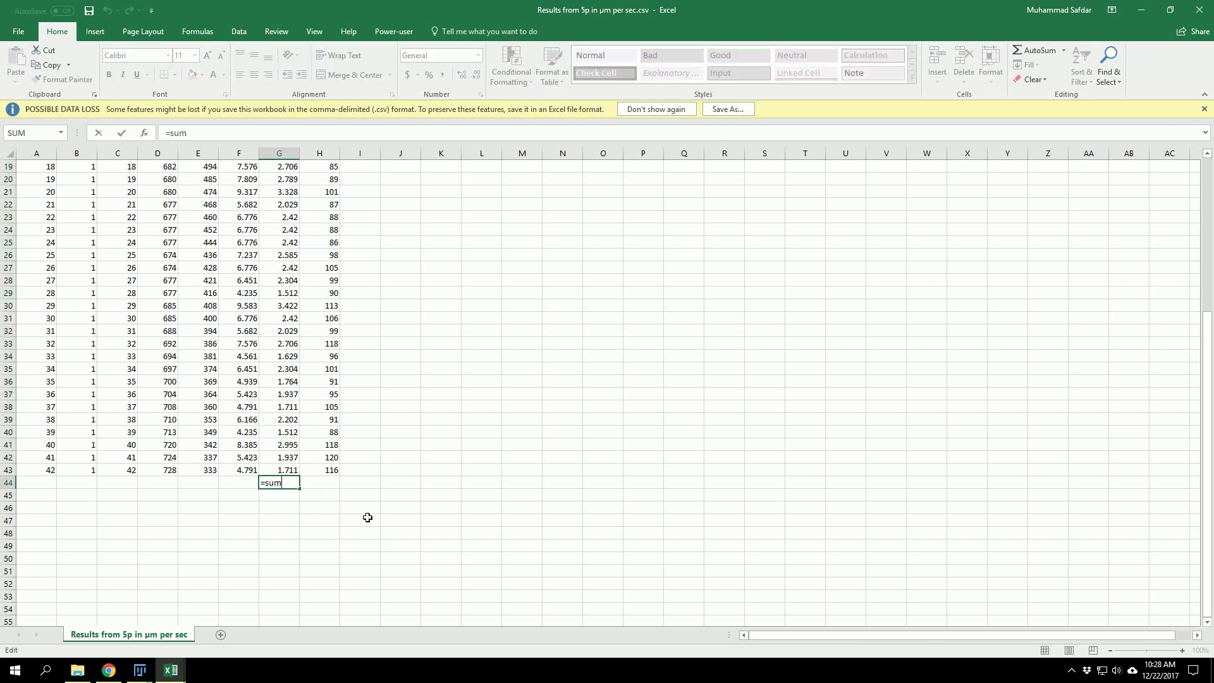
pyautogui.write('(')
pyautogui.moveTo(298, 471); pyautogui.dragTo(276, 178)
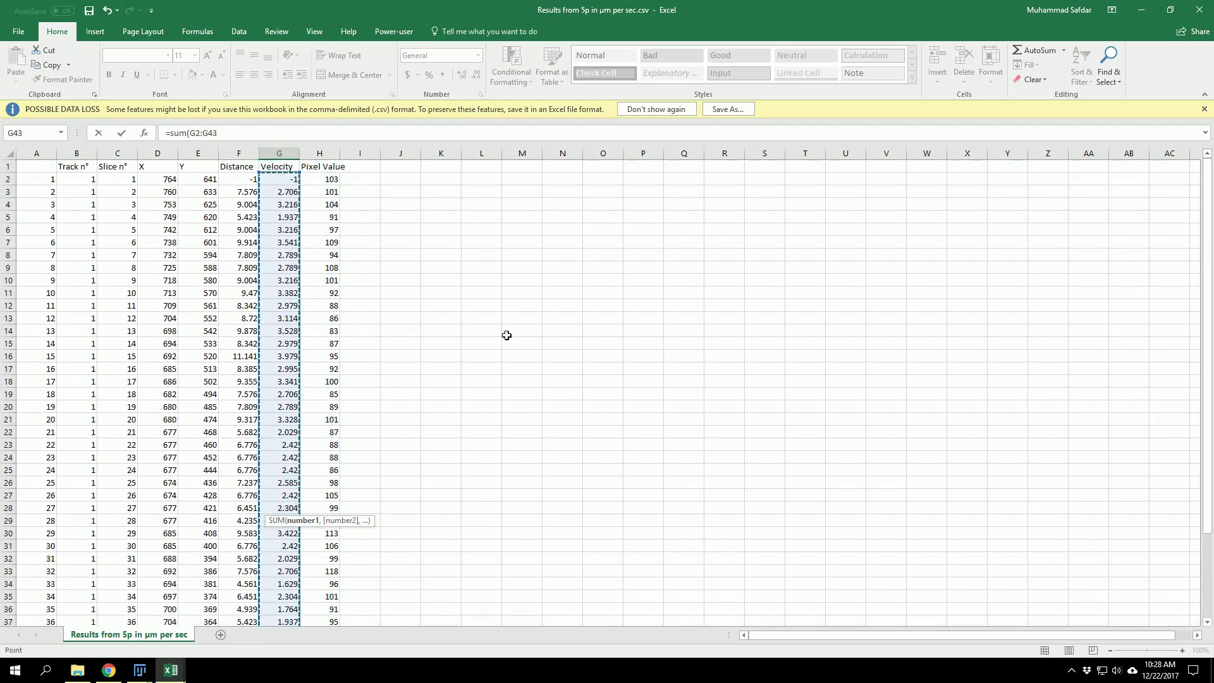
pyautogui.press('Return')
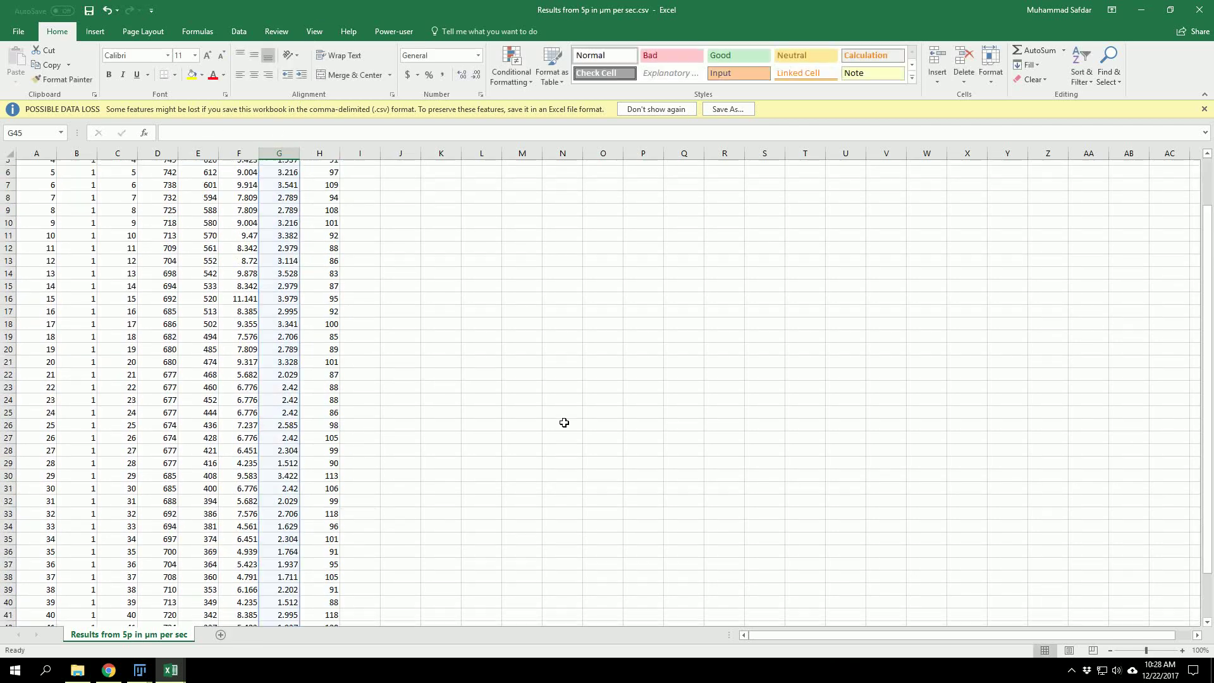
# Step: Check the formula behind the G44 total and minimize Excel to the desktop
pyautogui.click(287, 595)
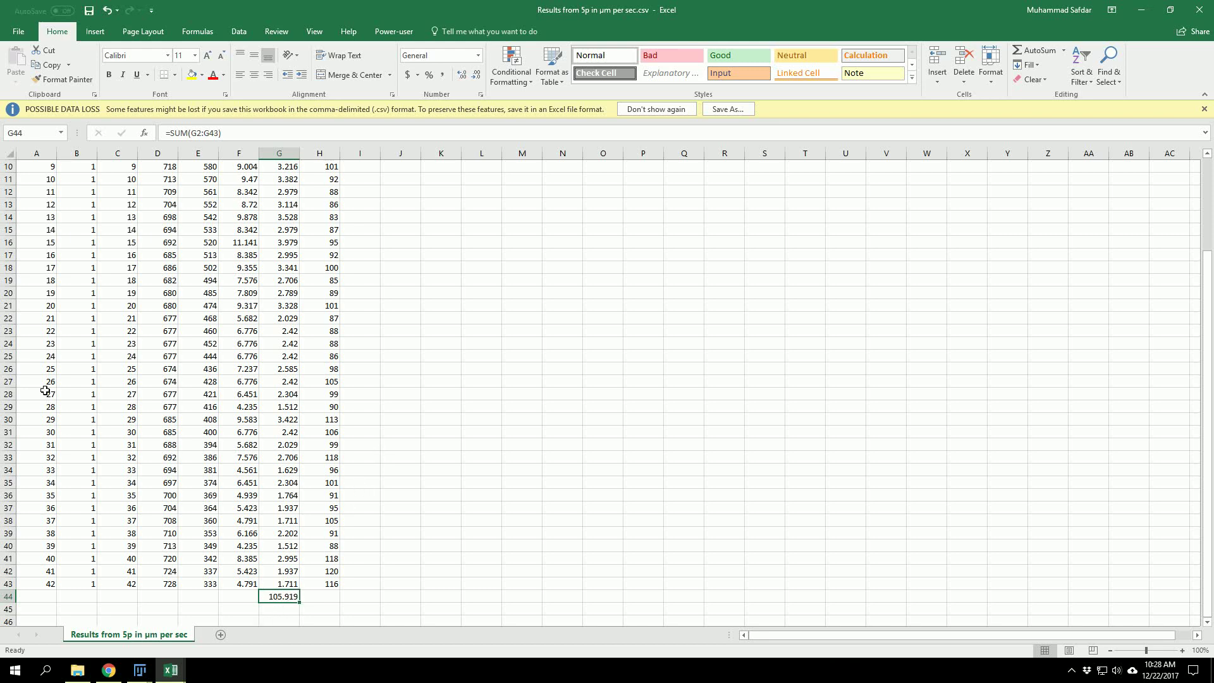
pyautogui.scroll(2, 32, 294)
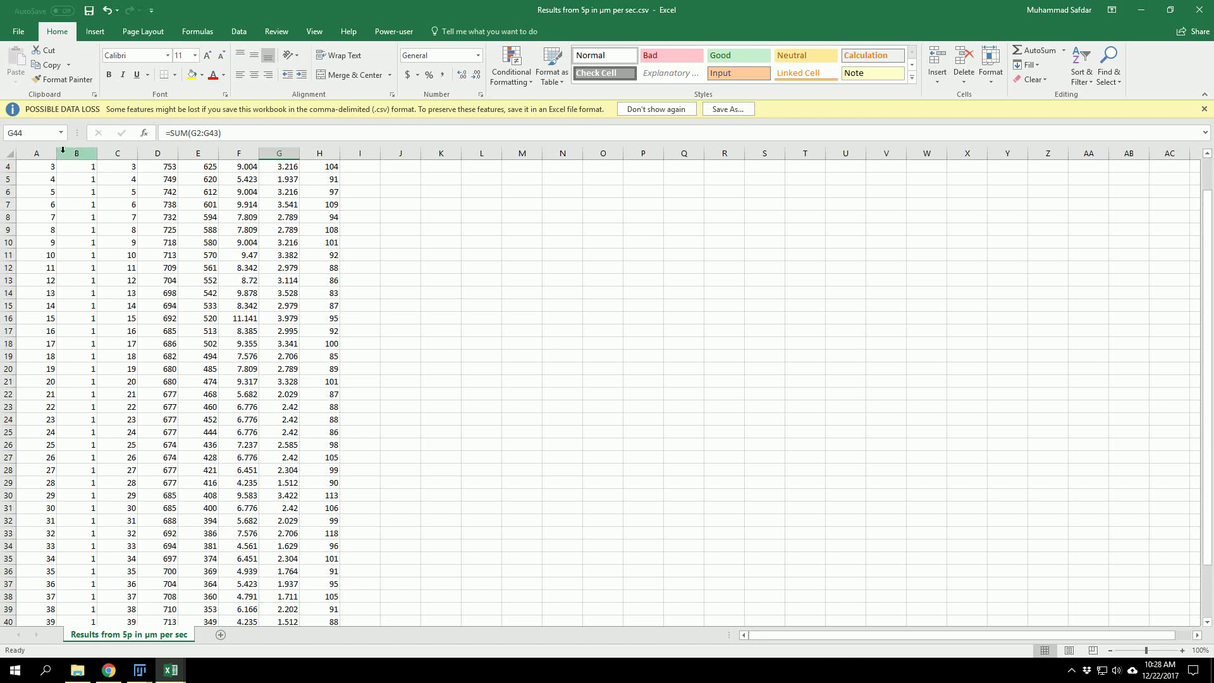
pyautogui.scroll(-4, 46, 369)
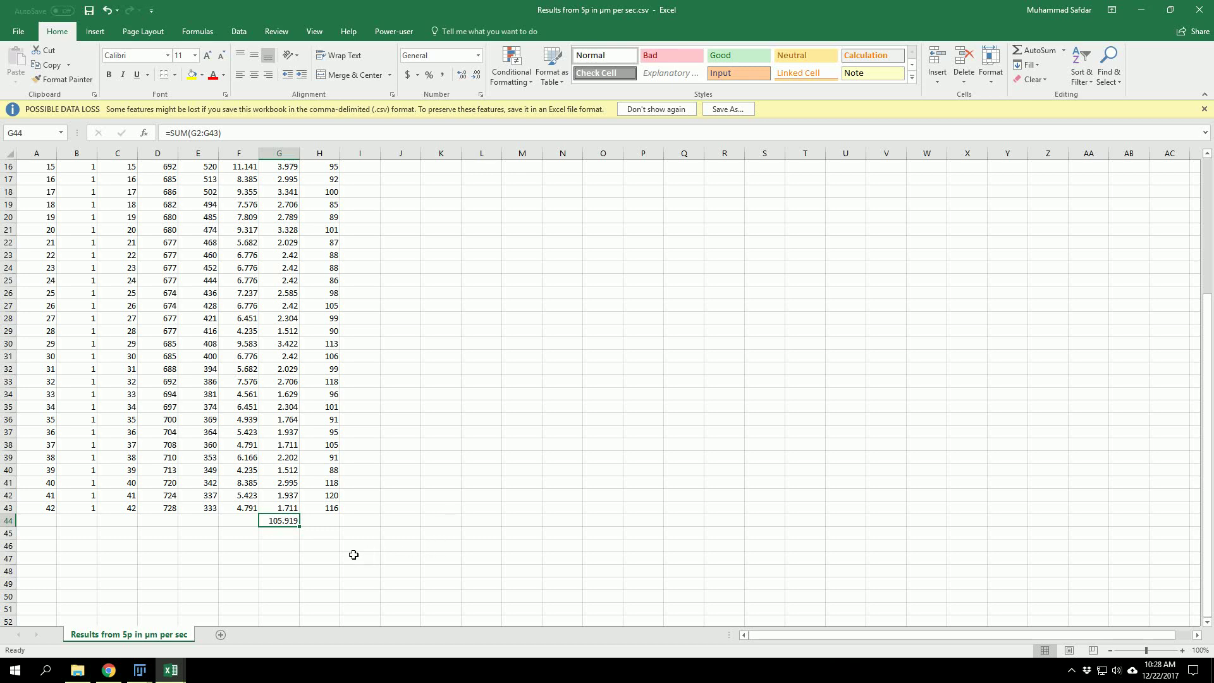
pyautogui.scroll(5, 329, 556)
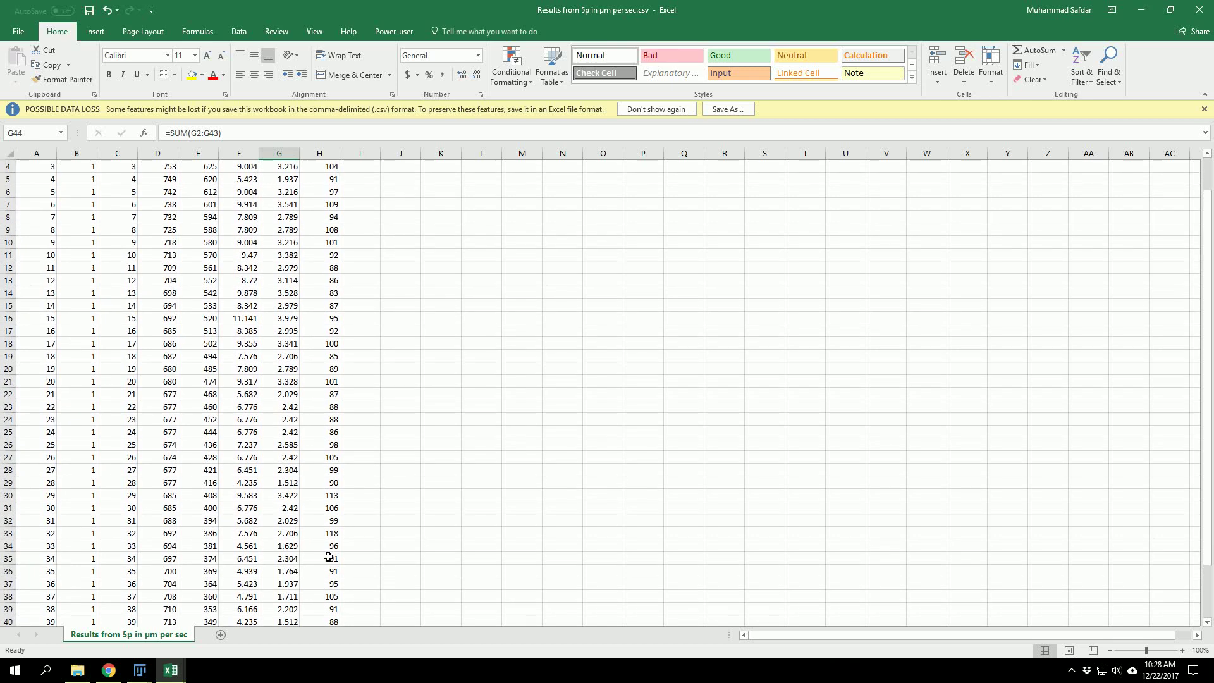
pyautogui.scroll(-7, 344, 538)
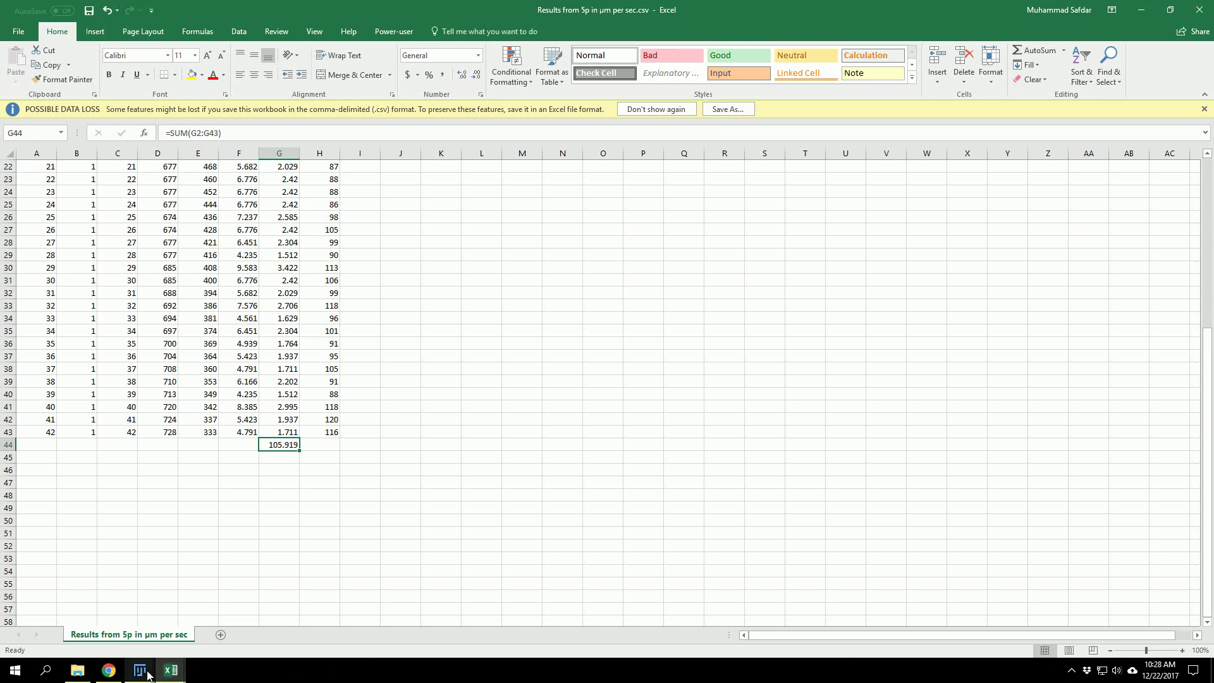
pyautogui.click(1141, 10)
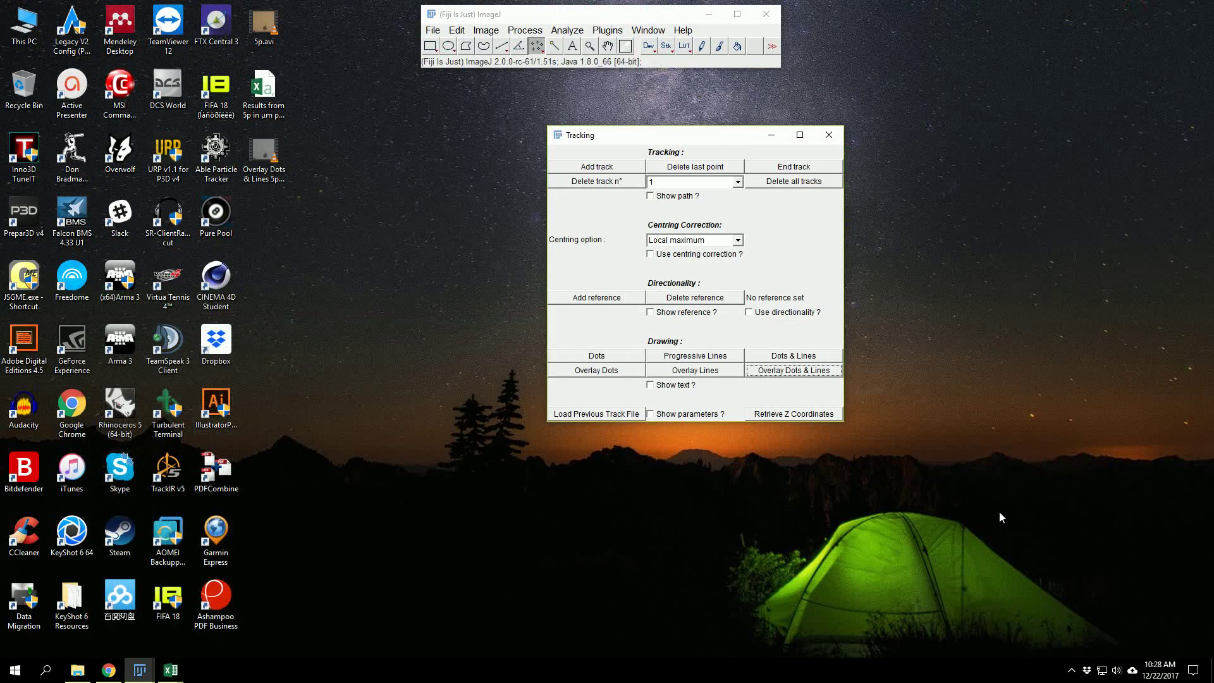